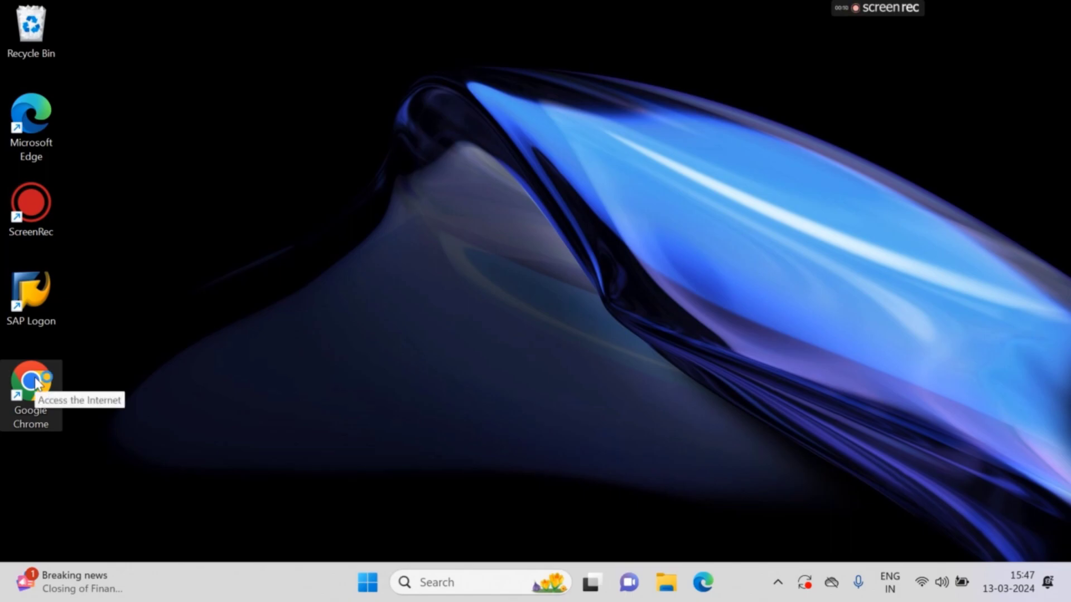
Open Google Chrome in a maximized window and search for "HP Color laserjet mfp E78523 driver for windows 11".
{"action": "double_click", "coordinate": [32, 381]}
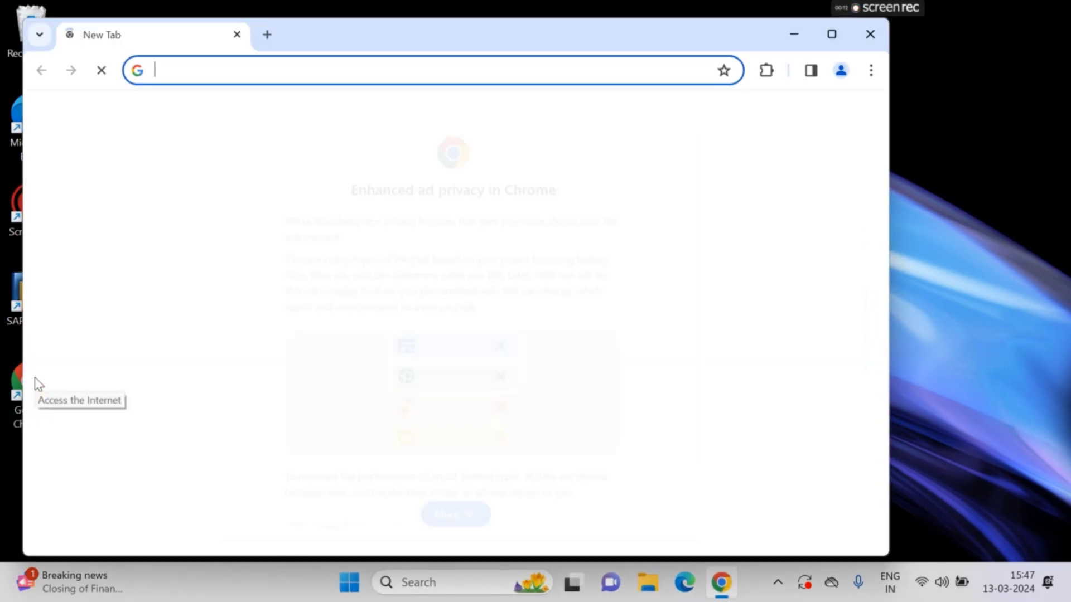
{"action": "left_click", "coordinate": [830, 39]}
{"action": "type", "text": "HP"}
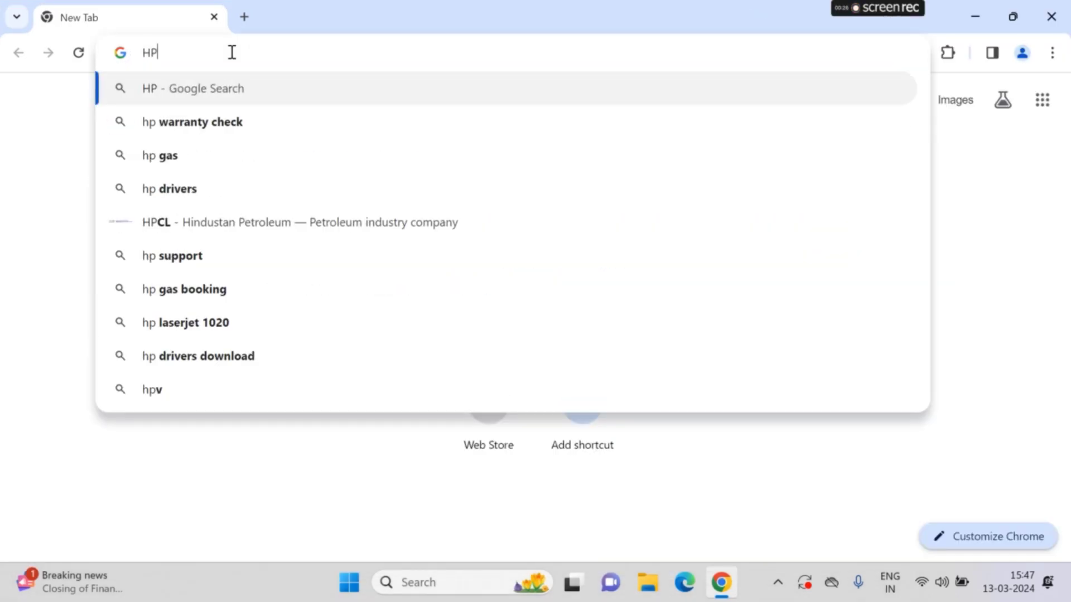
{"action": "type", "text": " Color"}
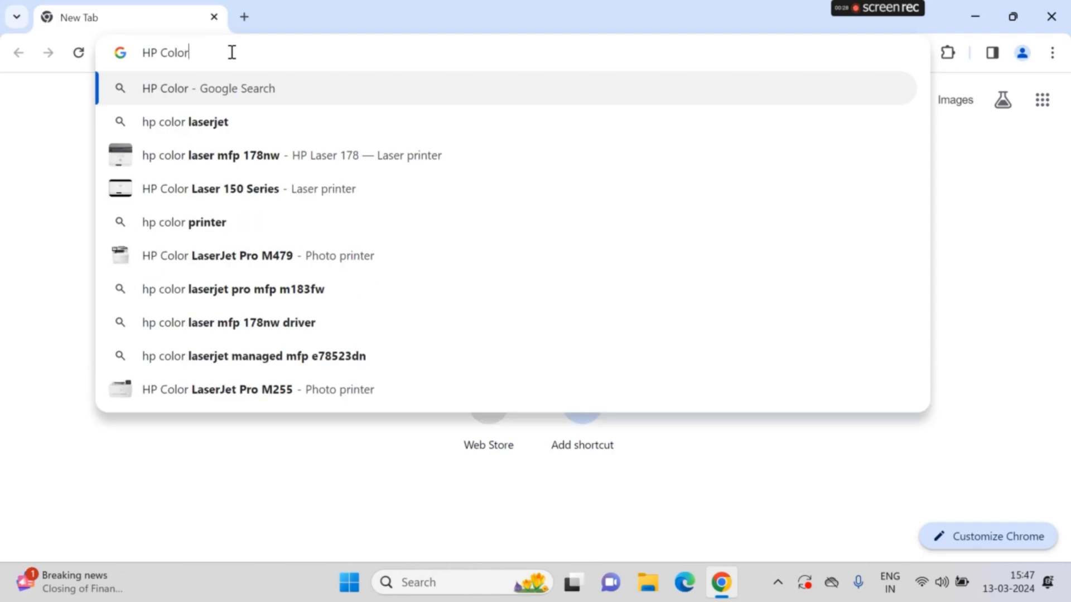
{"action": "type", "text": " laserjet"}
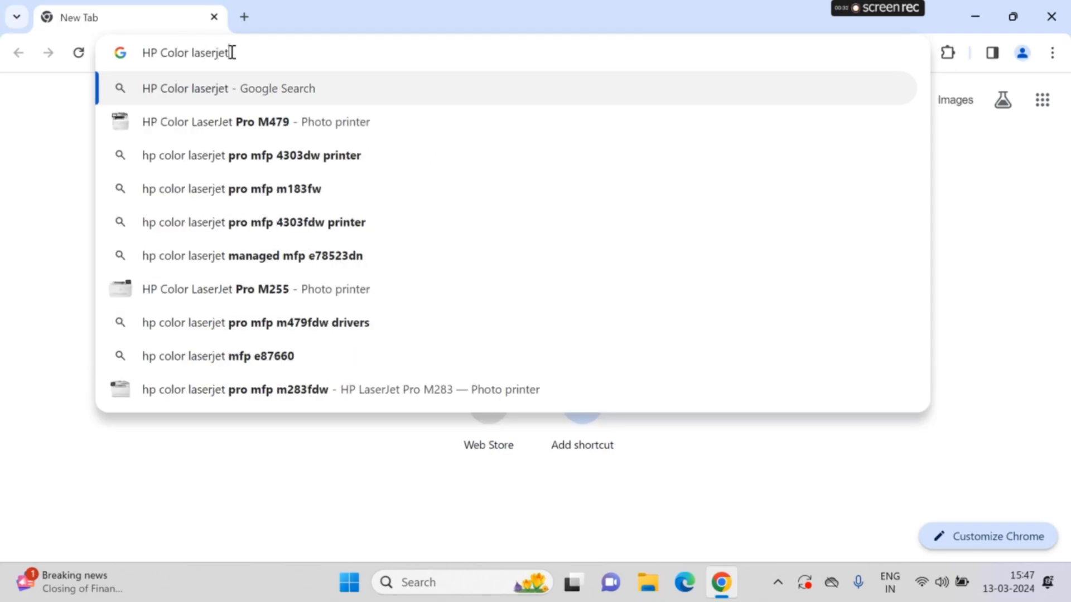
{"action": "type", "text": " mfp"}
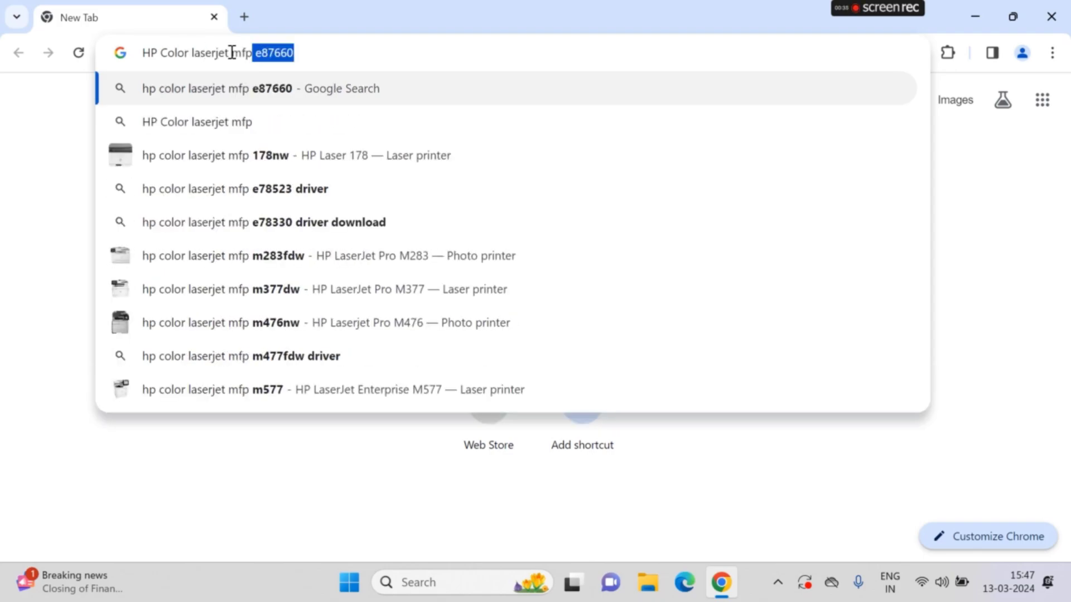
{"action": "key", "text": "BackSpace"}
{"action": "type", "text": "E"}
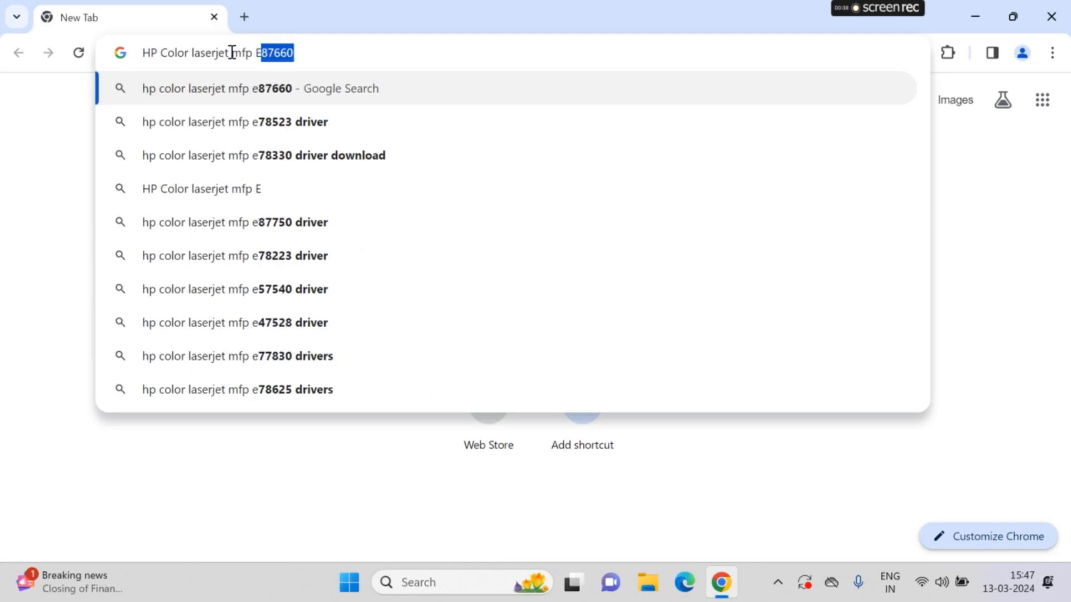
{"action": "type", "text": "78523"}
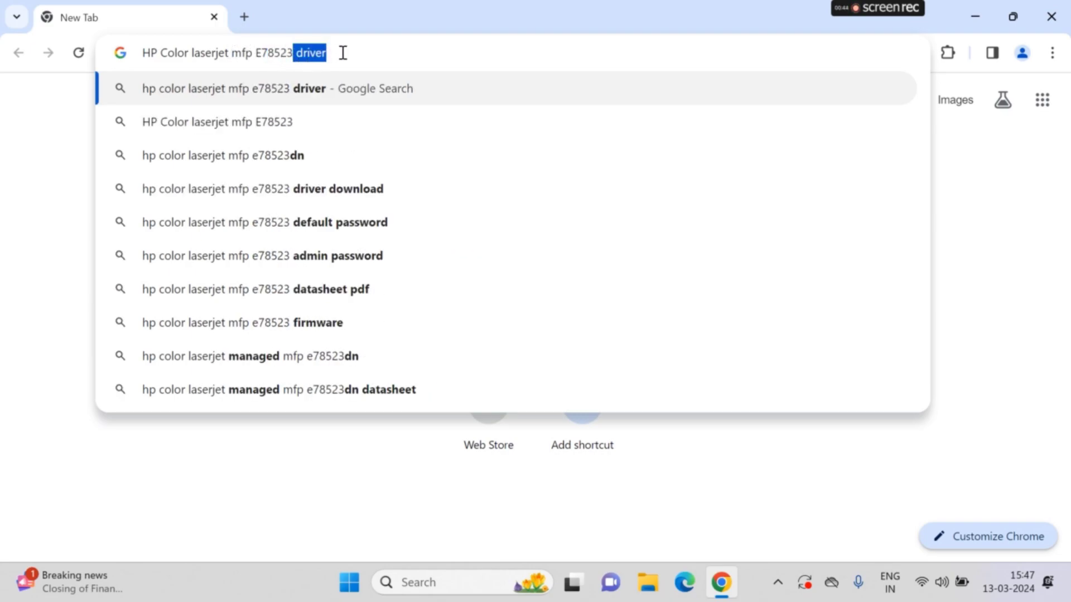
{"action": "key", "text": "Right"}
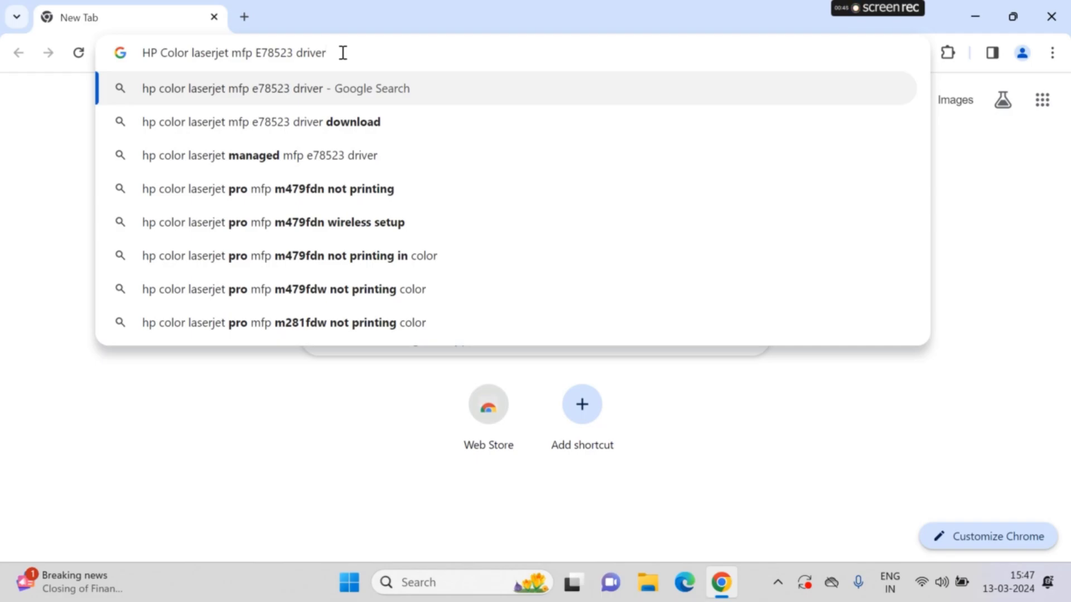
{"action": "type", "text": "for"}
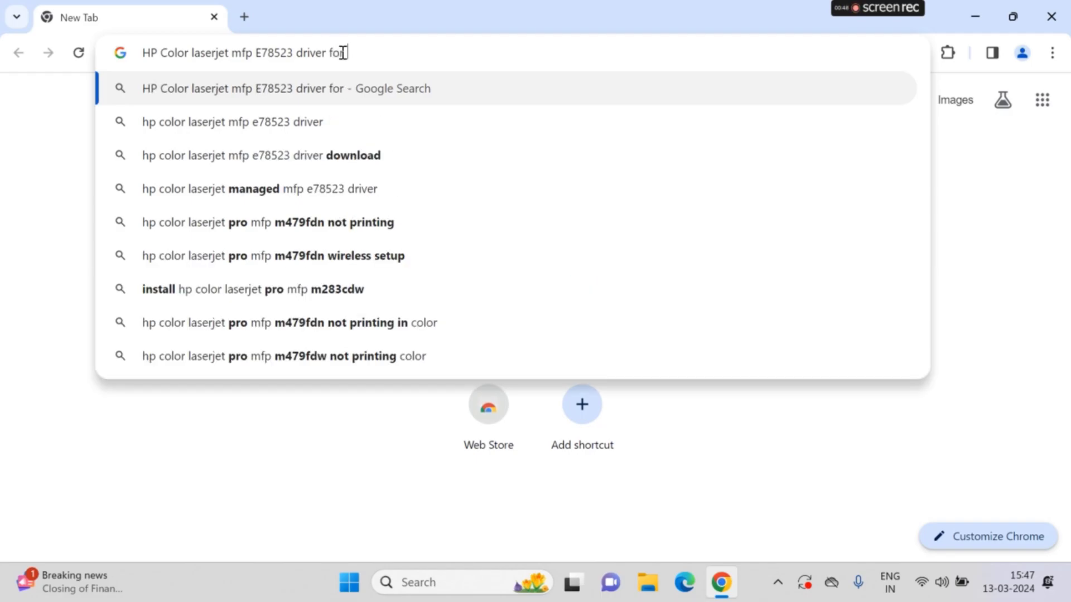
{"action": "type", "text": " windows 11"}
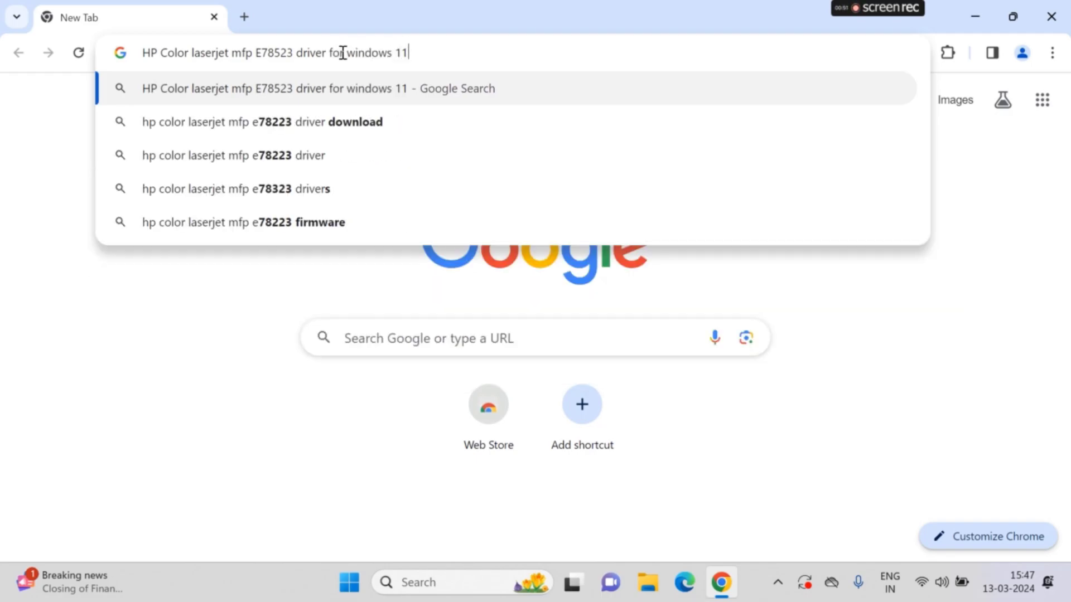
{"action": "key", "text": "Return"}
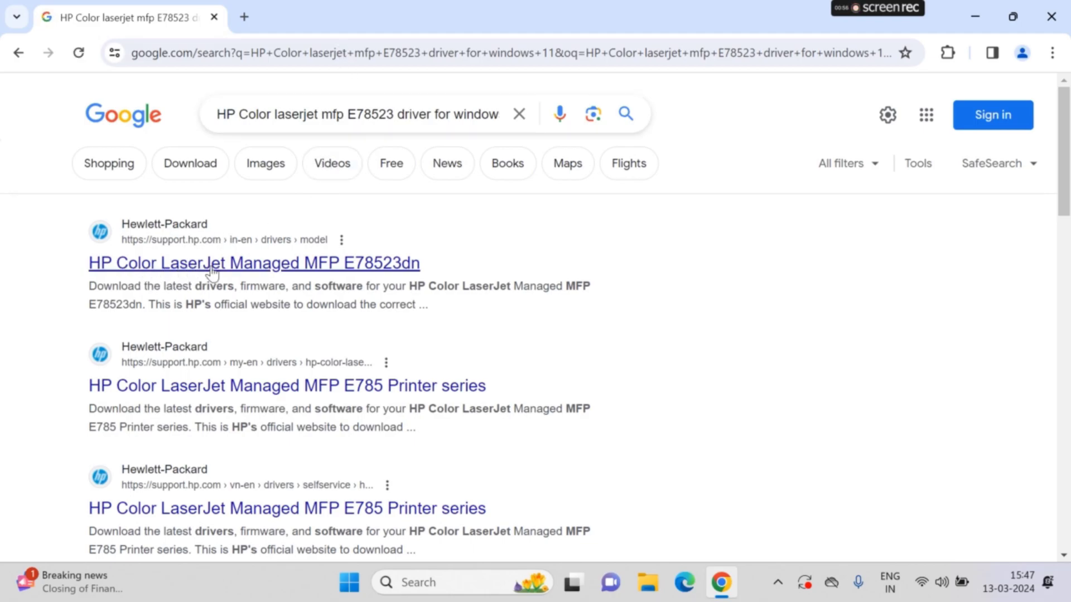
From HP's support page for the Color LaserJet Managed MFP E78523dn, download the HP Smart Universal Printing Driver for Windows V4 (64-bit).
{"action": "left_click", "coordinate": [239, 272]}
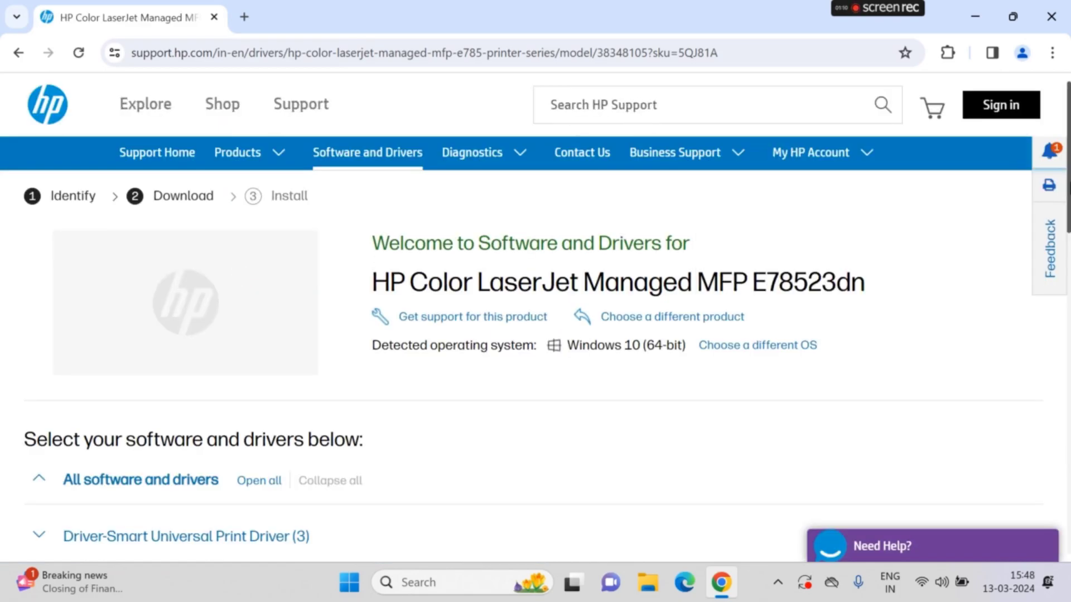
{"action": "scroll", "coordinate": [535, 314], "scroll_direction": "down", "scroll_amount": 3}
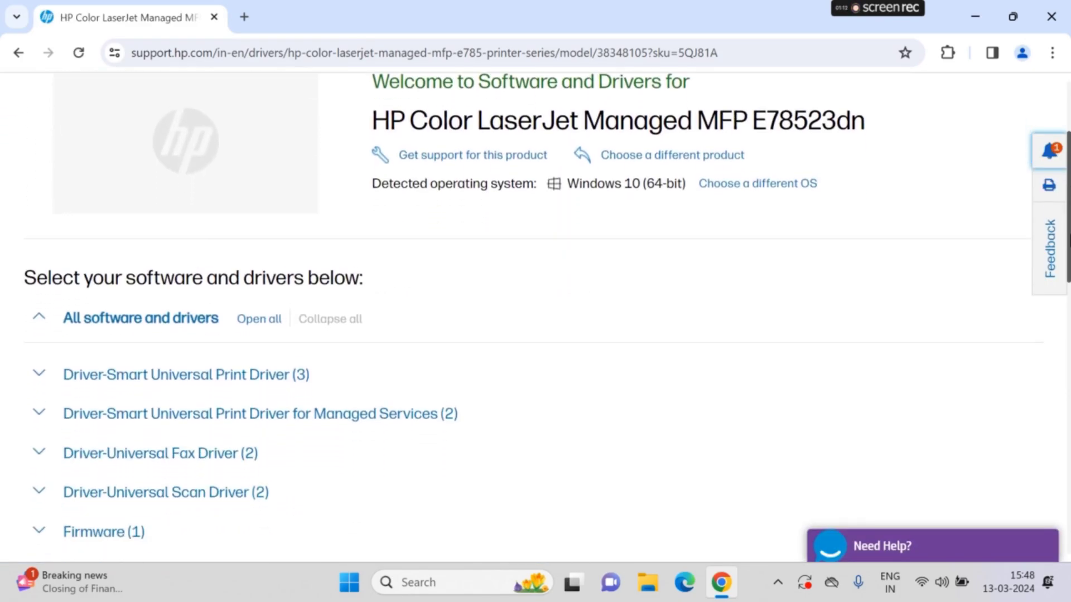
{"action": "scroll", "coordinate": [535, 315], "scroll_direction": "down", "scroll_amount": 1}
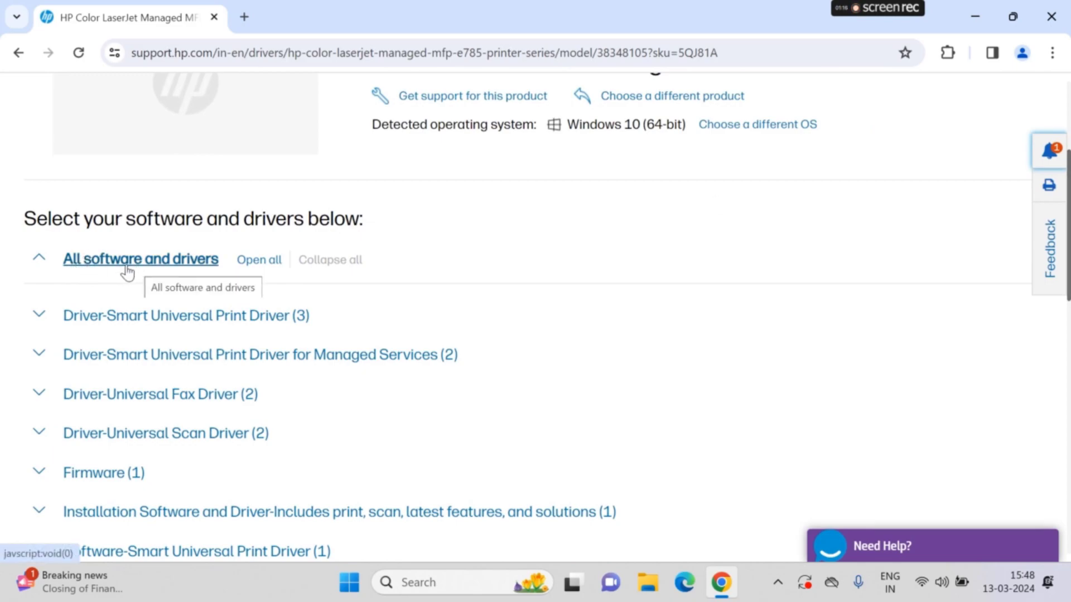
{"action": "left_click", "coordinate": [40, 316]}
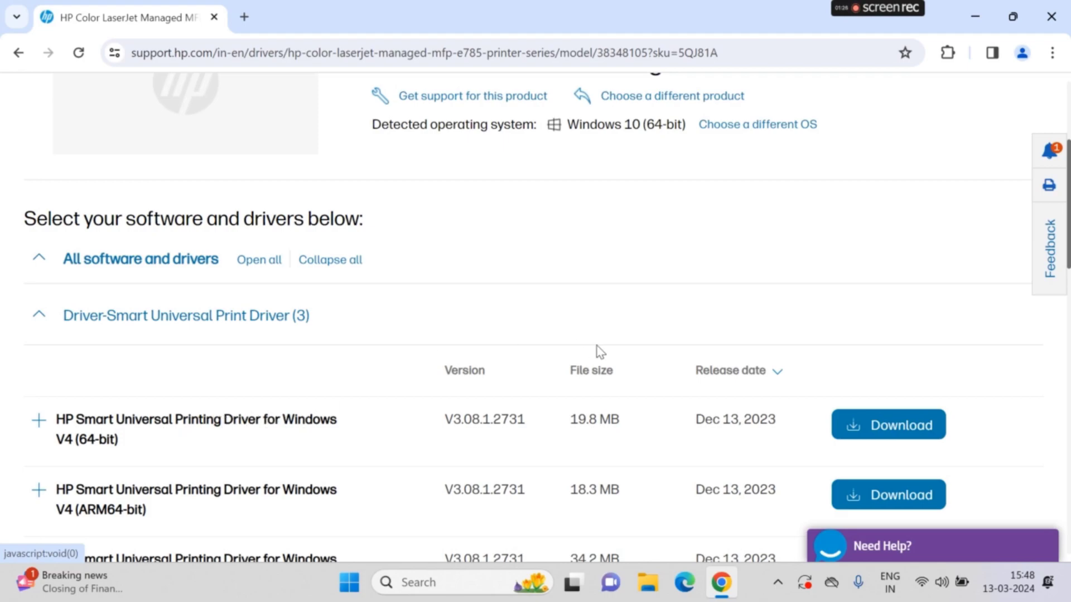
{"action": "left_click", "coordinate": [882, 432]}
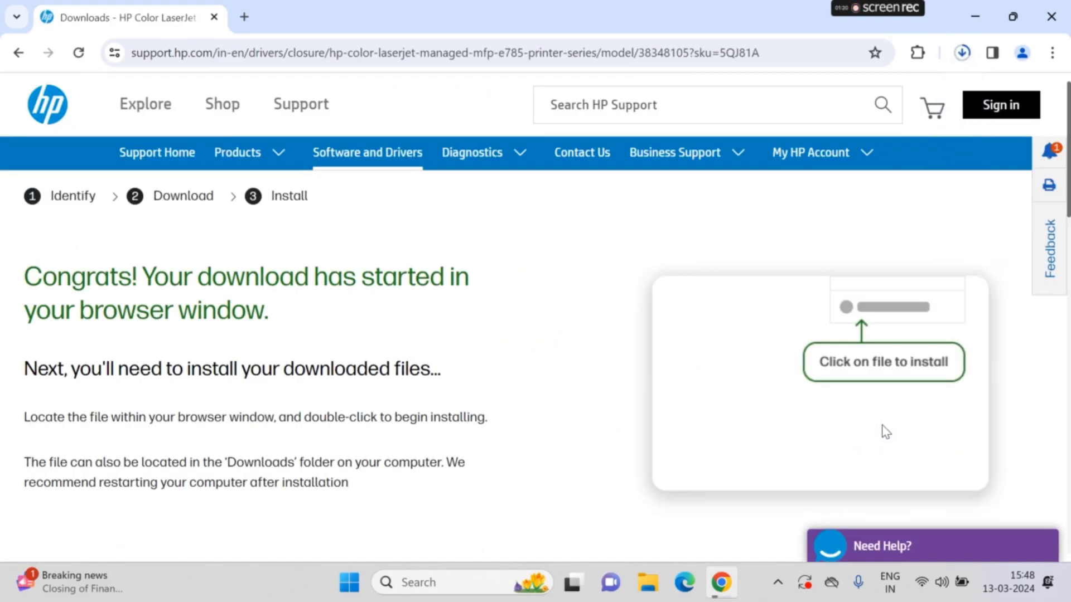
Check the SUPD-V4-x64-3.08.1.2731.exe file in the browser's recent download history.
{"action": "left_click", "coordinate": [957, 58]}
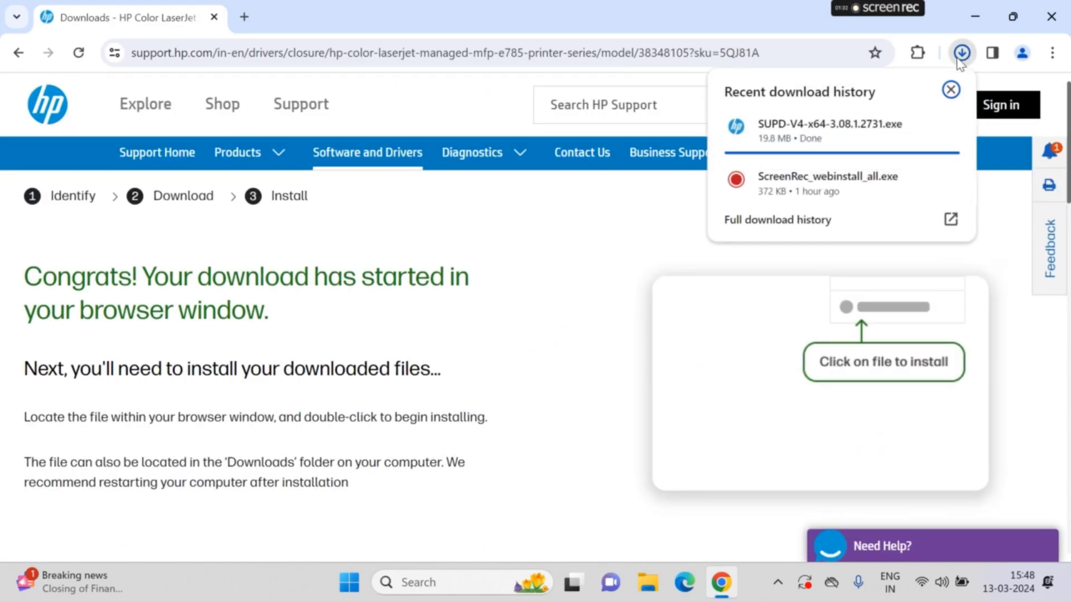
{"action": "mouse_move", "coordinate": [796, 150]}
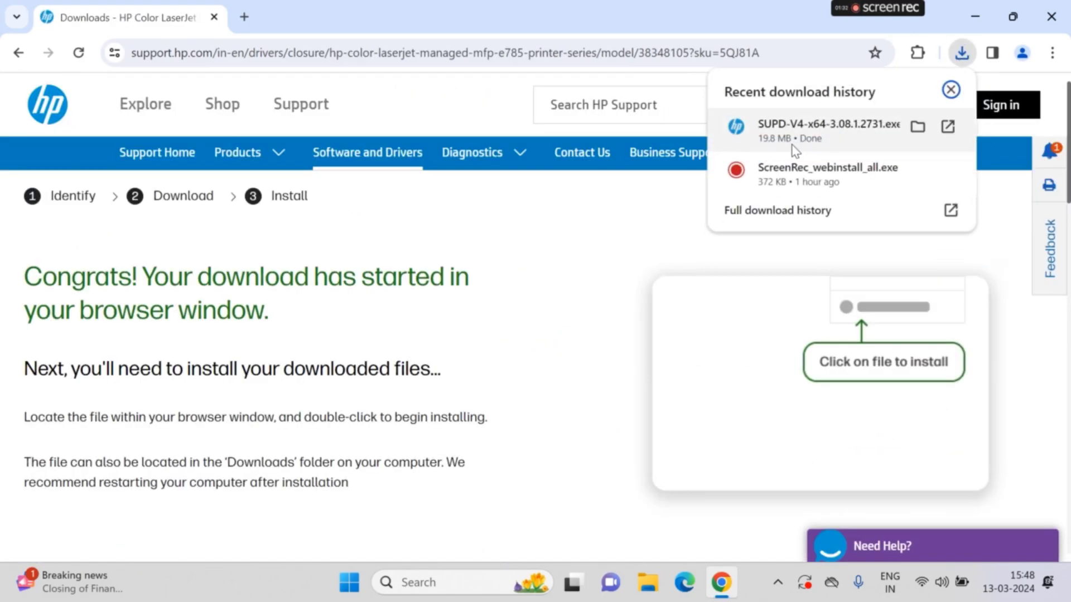
{"action": "left_click", "coordinate": [877, 138]}
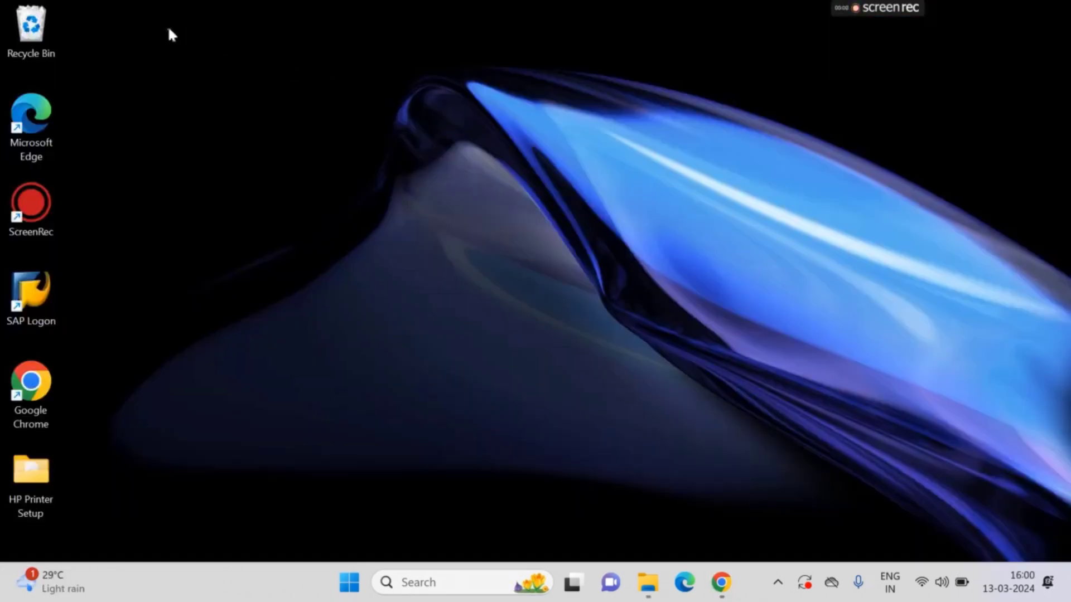
Switch to File Explorer and run SUPD-V4-x64-3.08.1.2731 from the Downloads folder.
{"action": "key", "text": "super+e"}
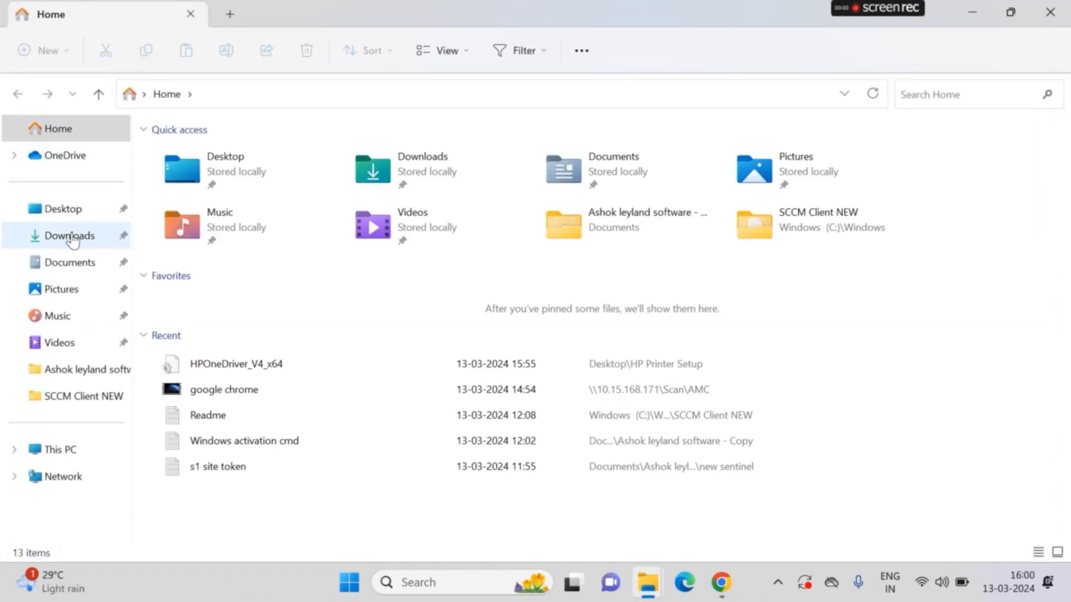
{"action": "left_click", "coordinate": [72, 237]}
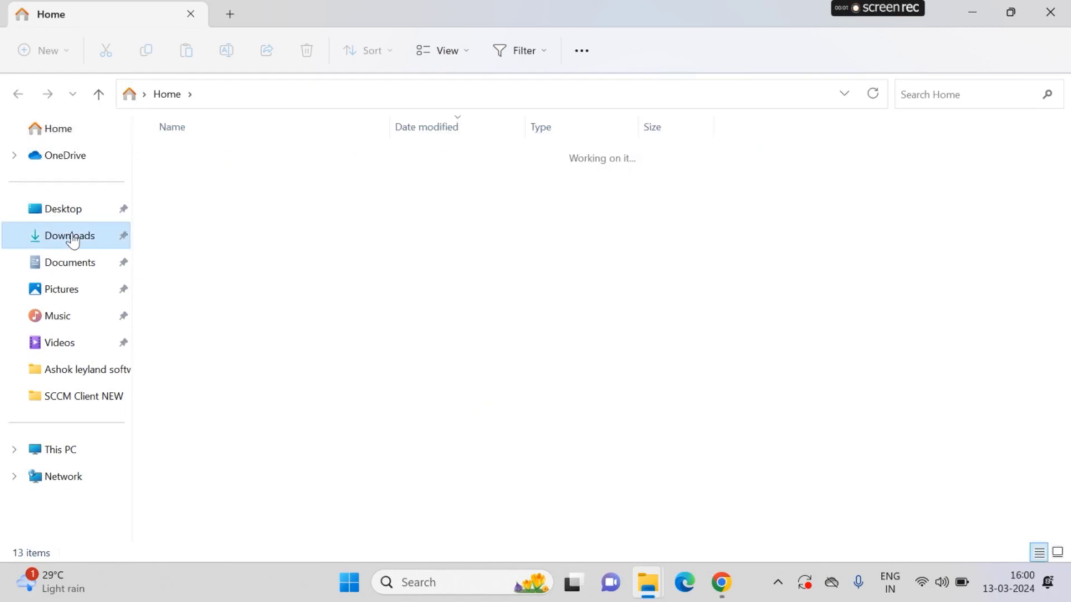
{"action": "double_click", "coordinate": [176, 183]}
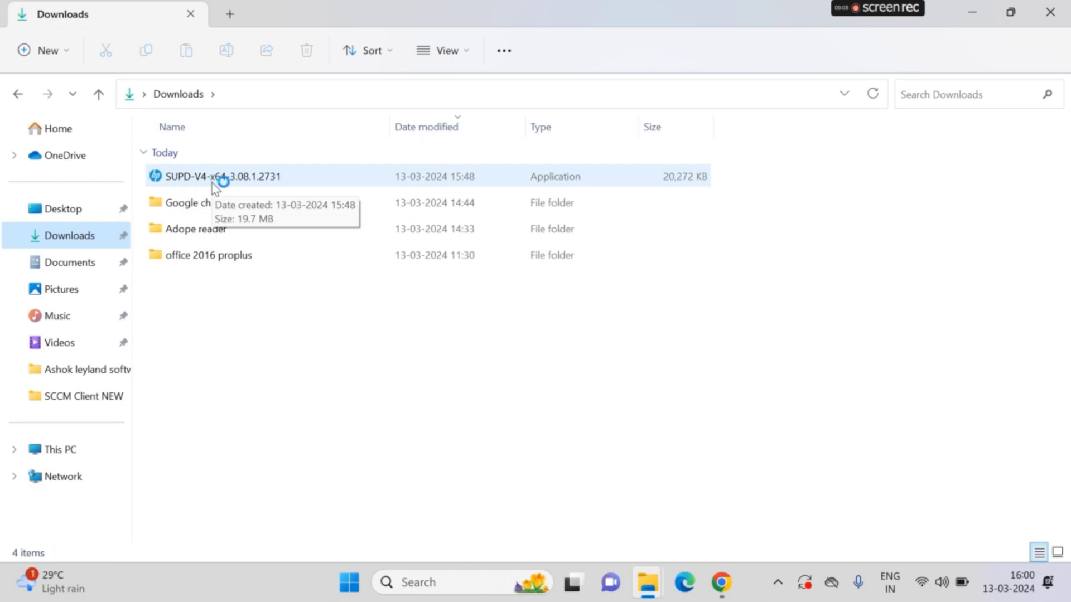
{"action": "left_click", "coordinate": [212, 183]}
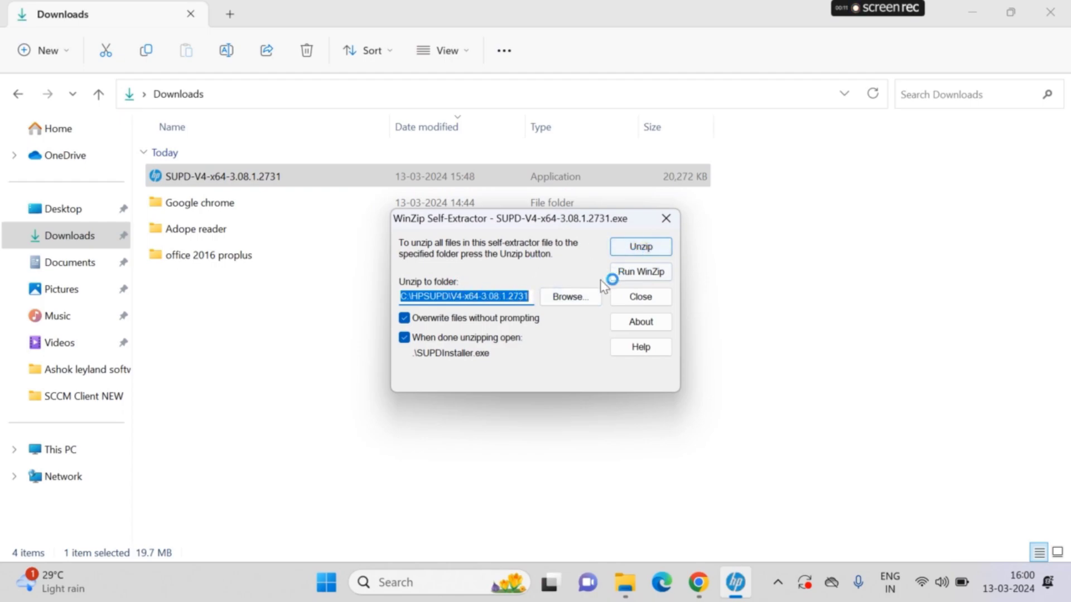
Create a folder named "printer setup" inside Downloads and set it as the unzip destination.
{"action": "left_click", "coordinate": [566, 299]}
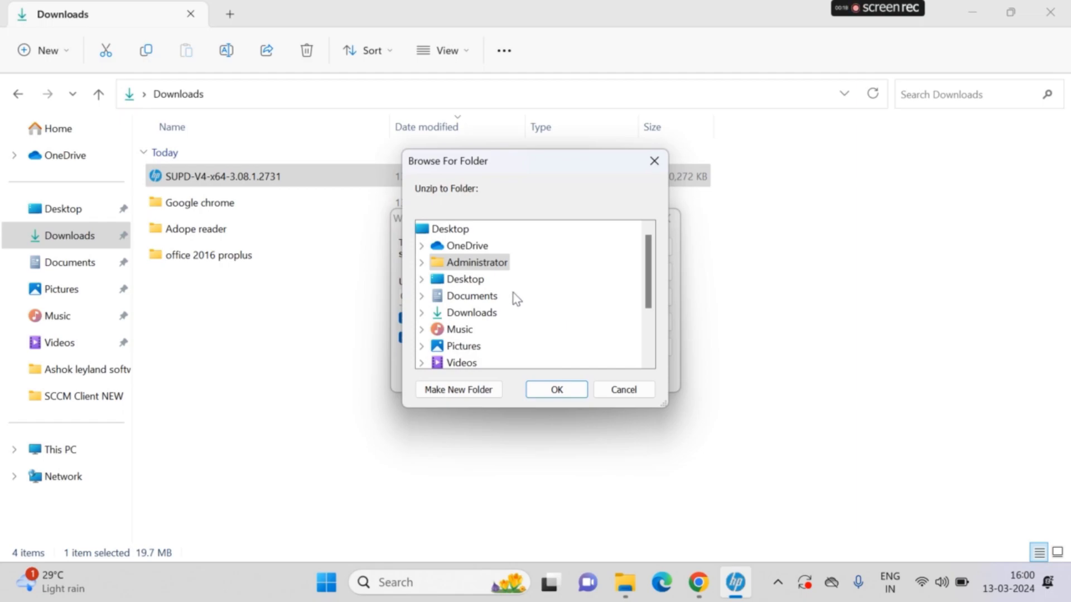
{"action": "left_click", "coordinate": [469, 314]}
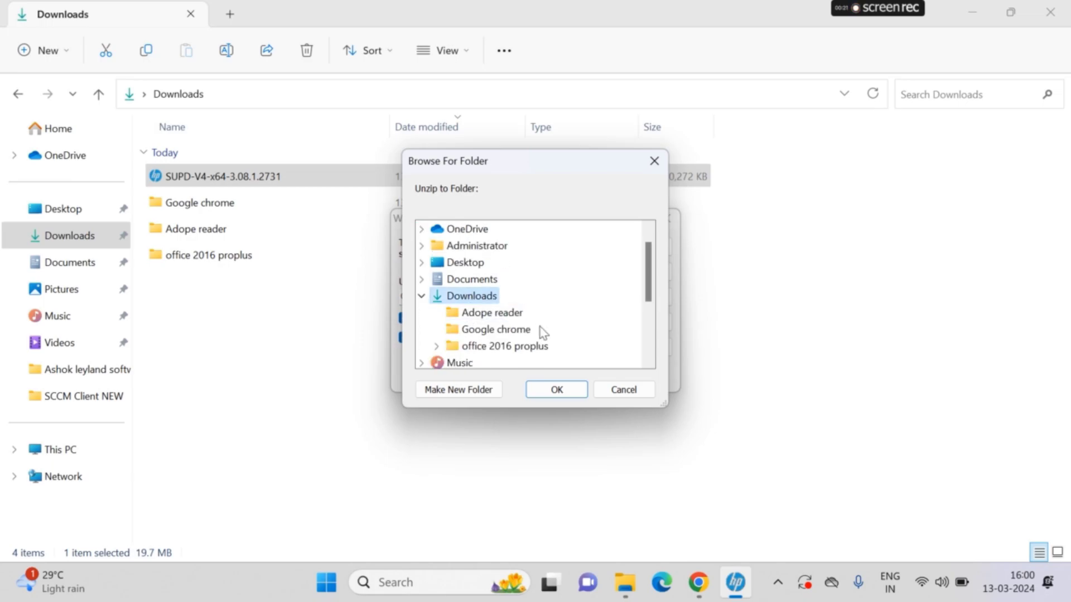
{"action": "left_click", "coordinate": [470, 389]}
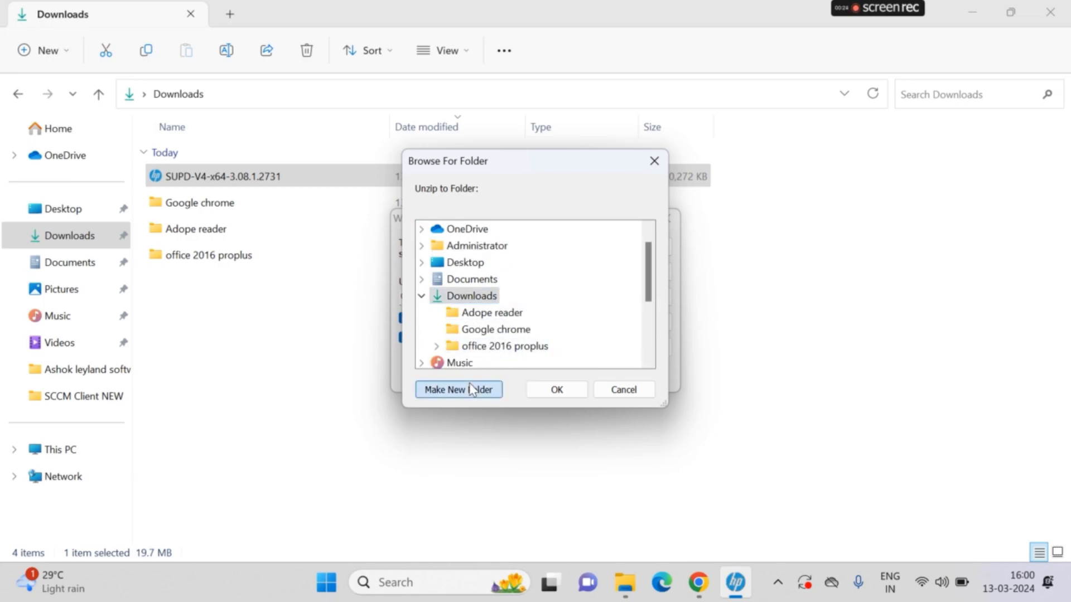
{"action": "type", "text": "printer setup"}
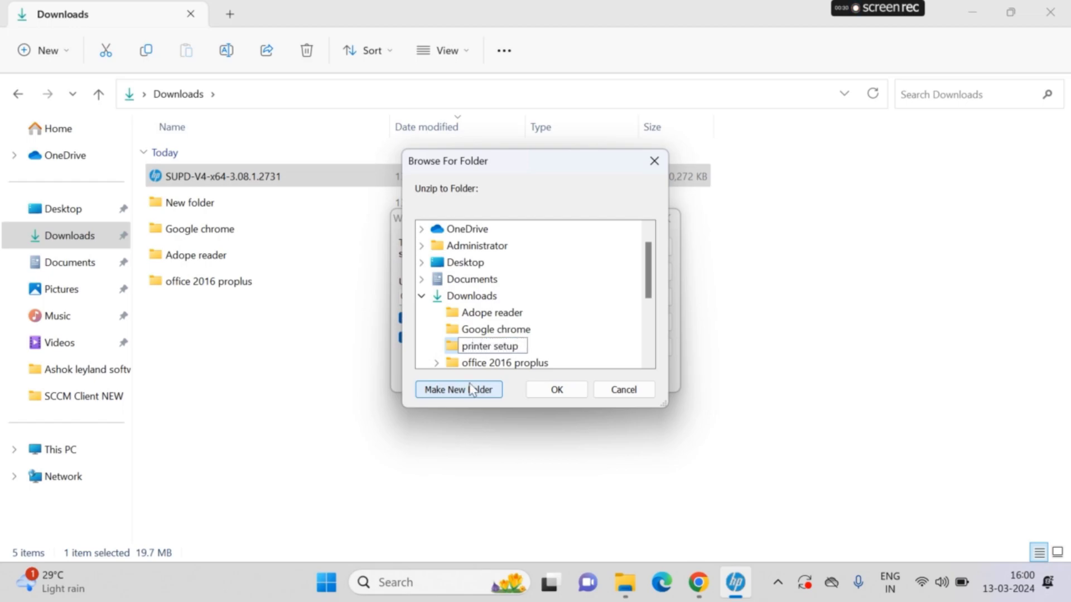
{"action": "key", "text": "Return"}
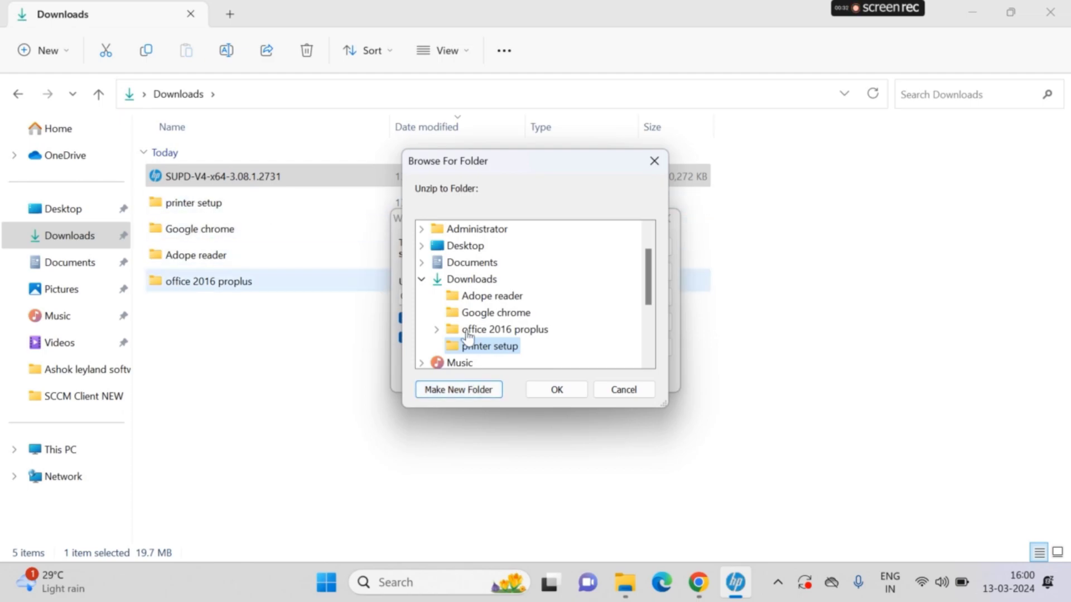
{"action": "left_click", "coordinate": [556, 391]}
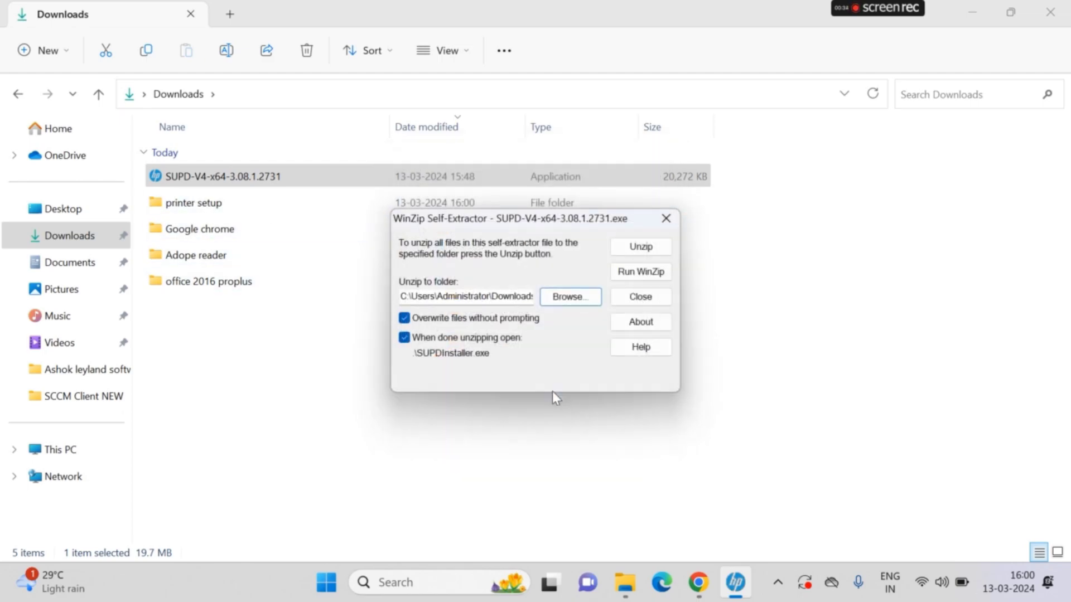
Unzip the driver files to the chosen destination and open the printer setup folder.
{"action": "left_click", "coordinate": [640, 247]}
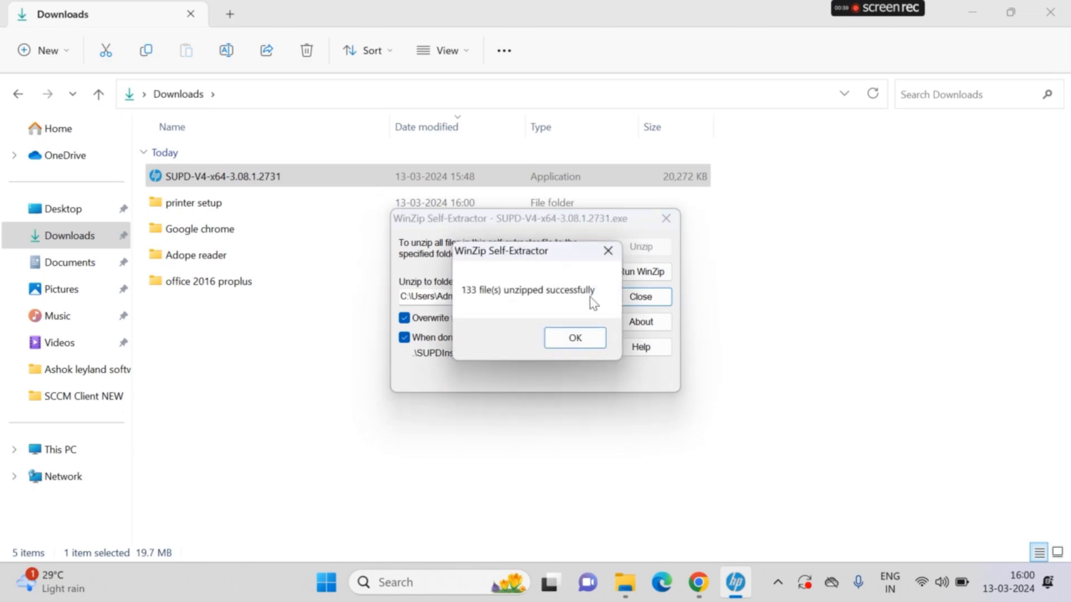
{"action": "left_click", "coordinate": [559, 334]}
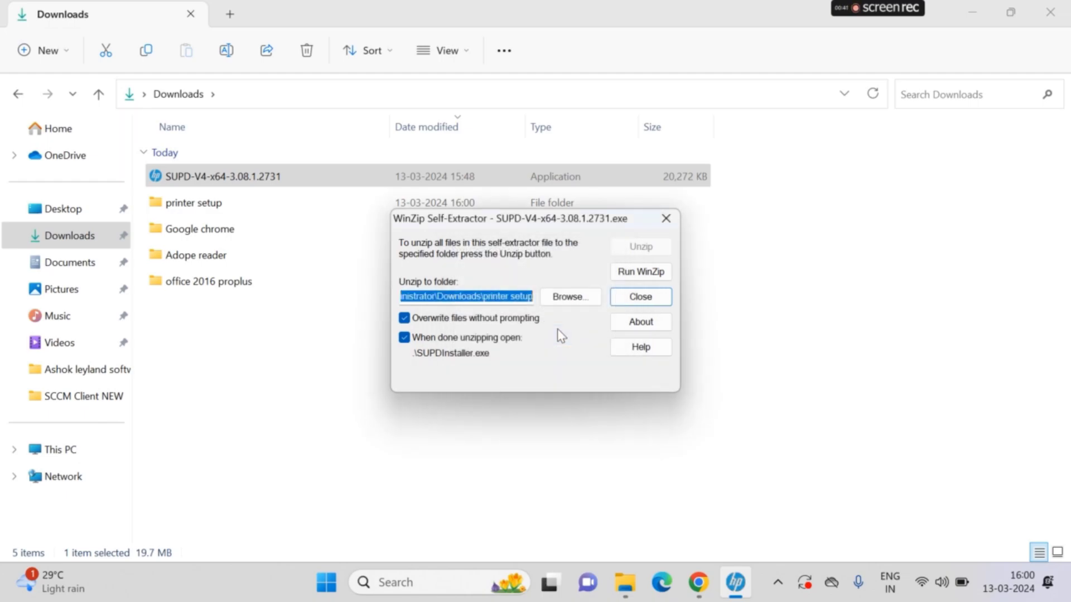
{"action": "double_click", "coordinate": [222, 205]}
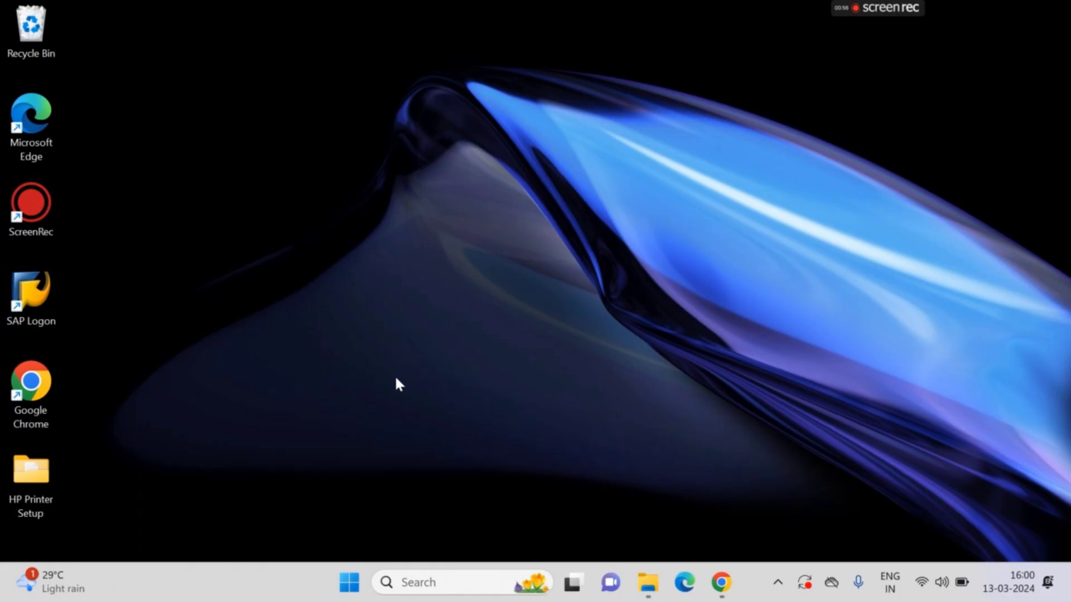
Open Control Panel and go from its devices and printers view to the Printers & scanners settings.
{"action": "key", "text": "super+r"}
{"action": "type", "text": "cont"}
{"action": "key", "text": "Down"}
{"action": "key", "text": "Return"}
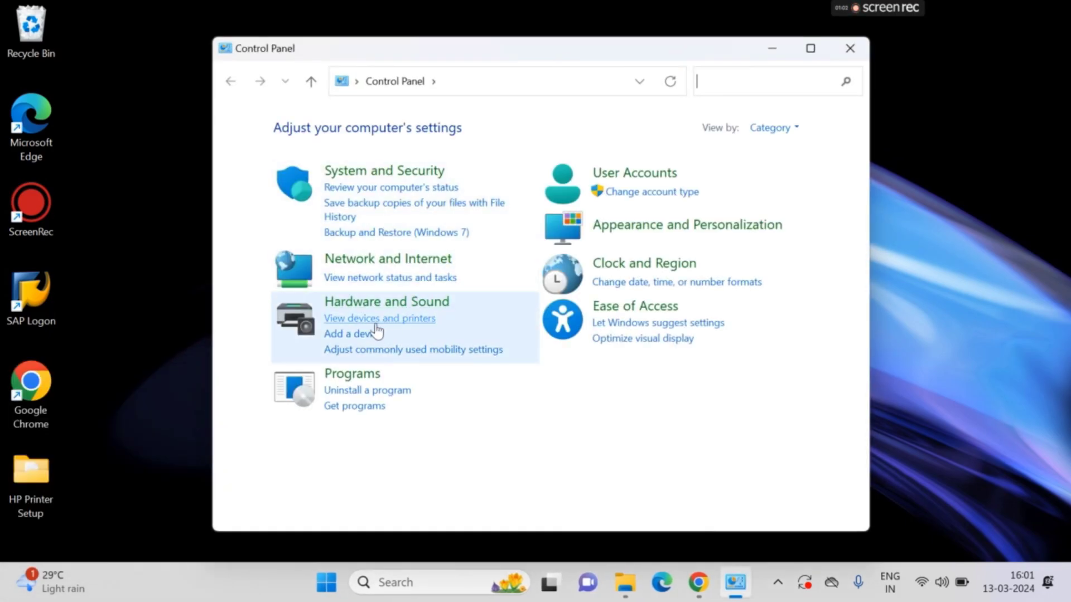
{"action": "left_click", "coordinate": [368, 325]}
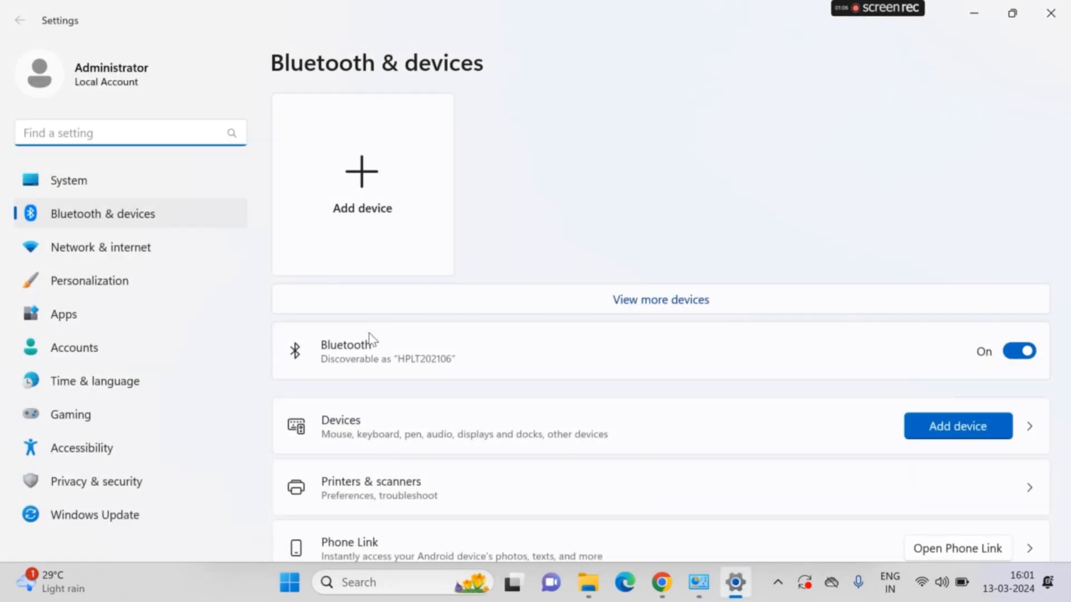
{"action": "left_click", "coordinate": [365, 497]}
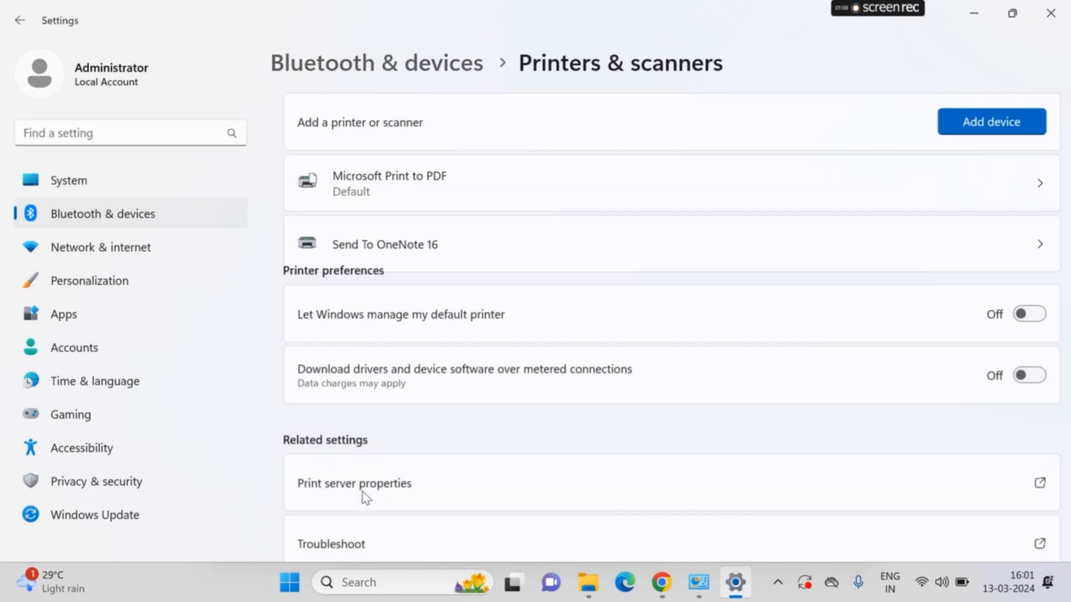
Start adding a printer manually, choosing to add a local printer or network printer with manual settings.
{"action": "left_click", "coordinate": [1023, 130]}
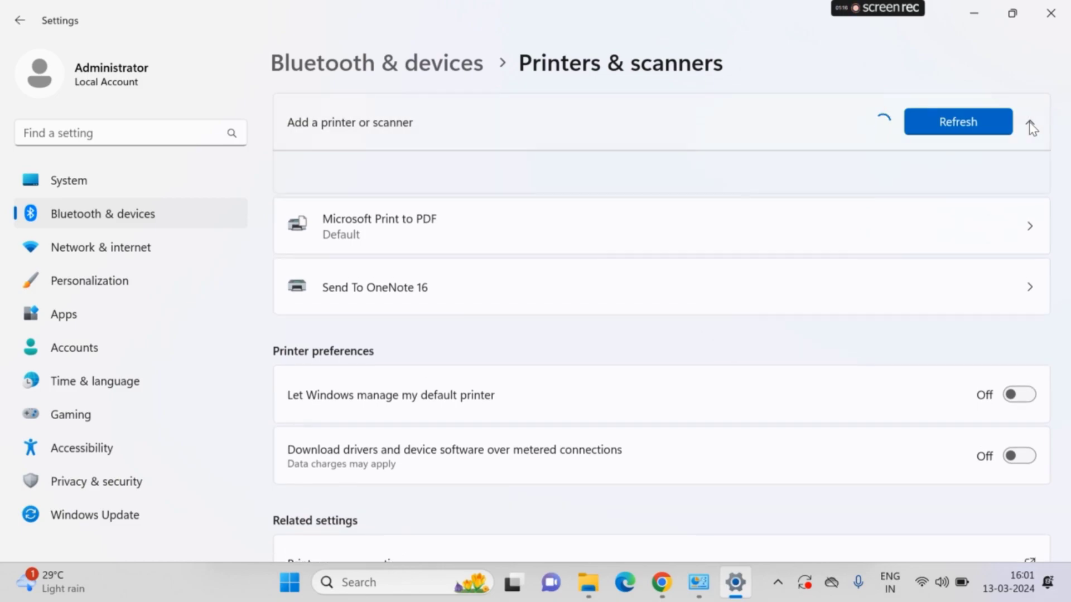
{"action": "left_click", "coordinate": [970, 183]}
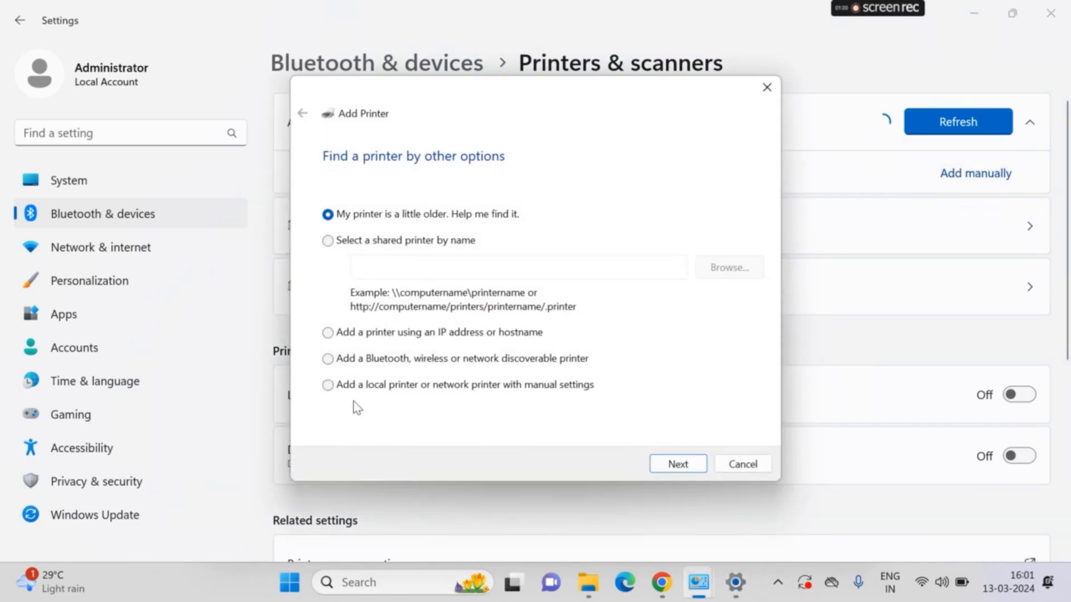
{"action": "left_click", "coordinate": [353, 391]}
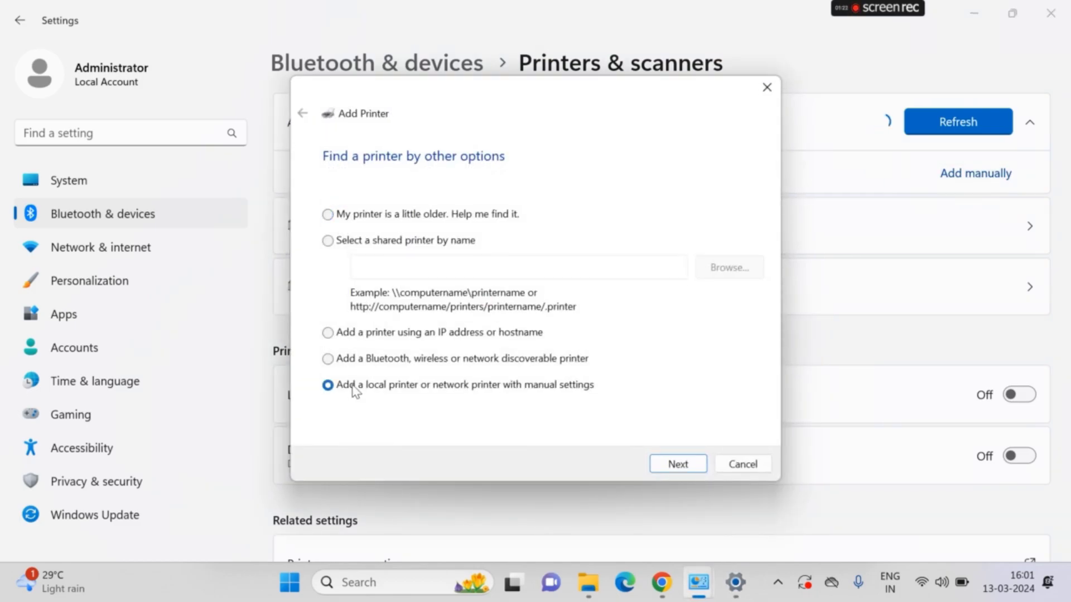
{"action": "left_click", "coordinate": [669, 471]}
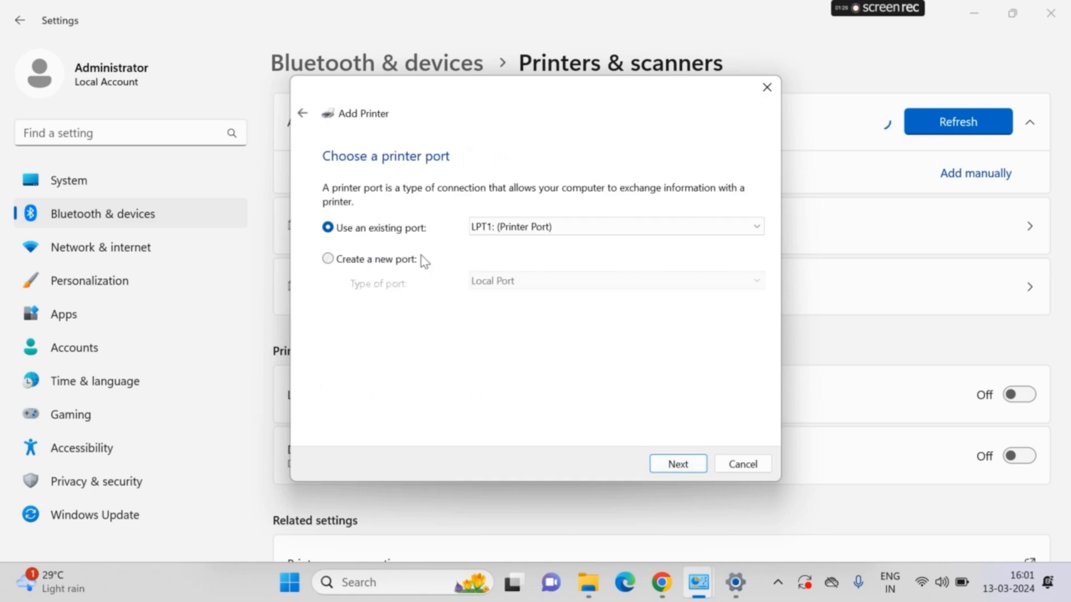
Create a new Standard TCP/IP port for the printer with IP address 10.15.168.50.
{"action": "left_click", "coordinate": [373, 263]}
{"action": "left_click", "coordinate": [506, 283]}
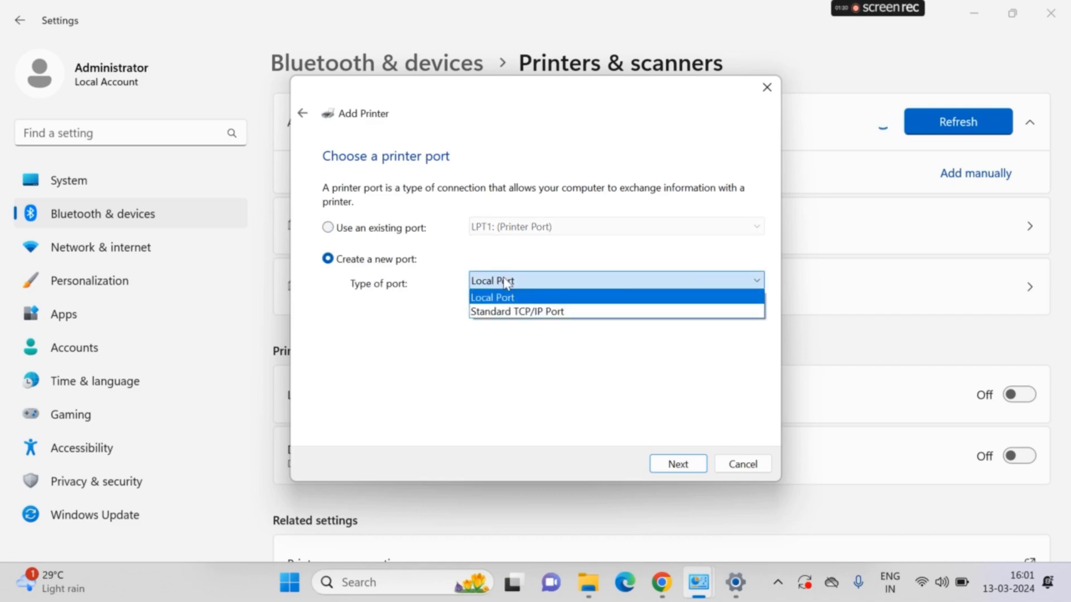
{"action": "left_click", "coordinate": [544, 312]}
{"action": "left_click", "coordinate": [677, 465]}
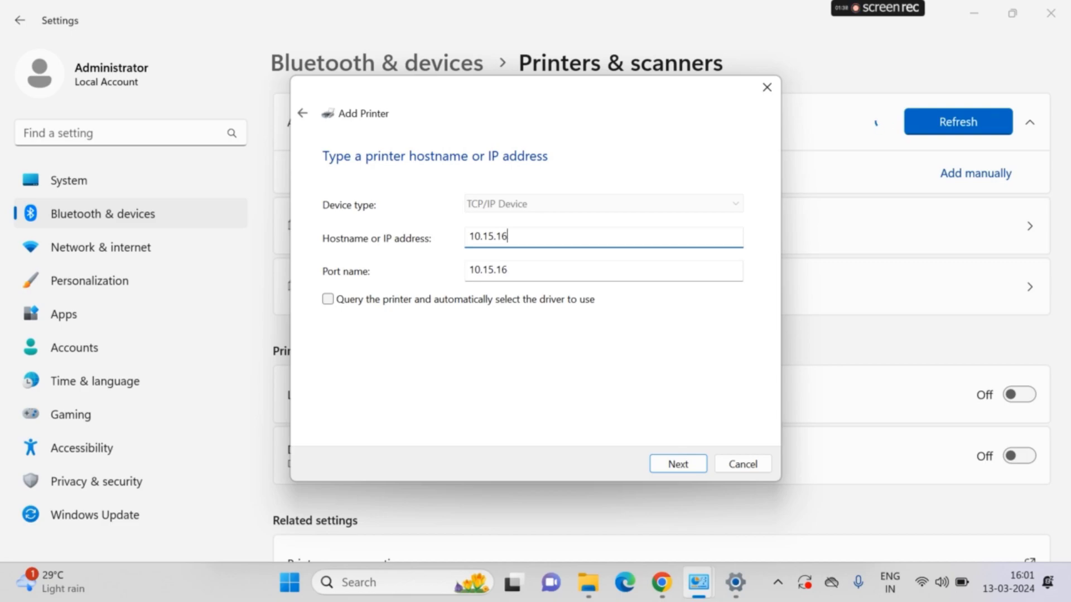
{"action": "type", "text": "10.15.168.50"}
{"action": "left_click", "coordinate": [678, 471]}
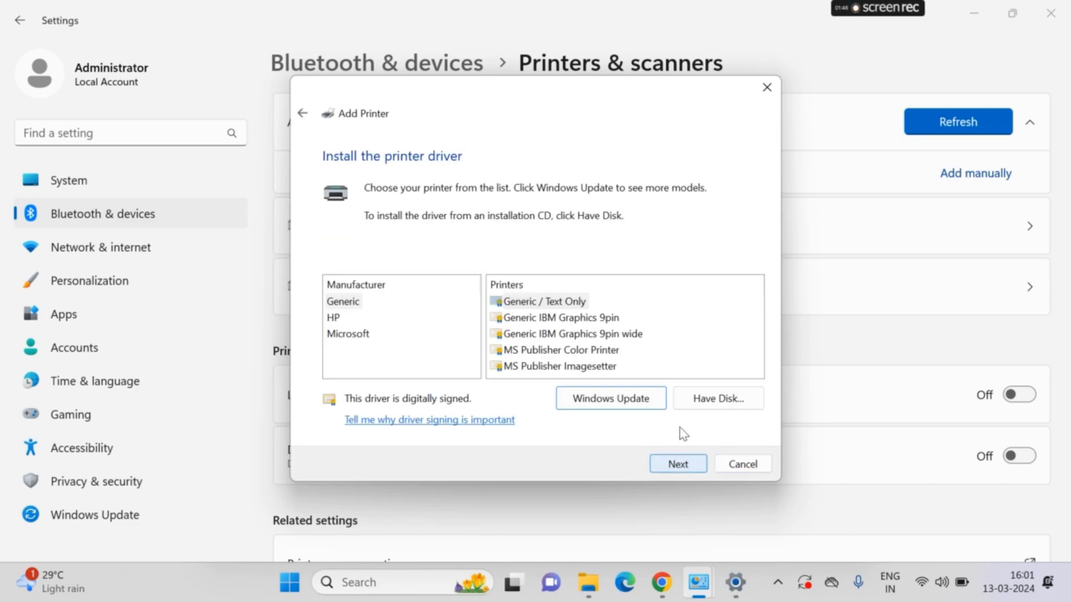
Load the driver from disk using HPOneDriver_V4_x64 in the printer setup folder inside Downloads.
{"action": "left_click", "coordinate": [712, 399]}
{"action": "left_click", "coordinate": [670, 366]}
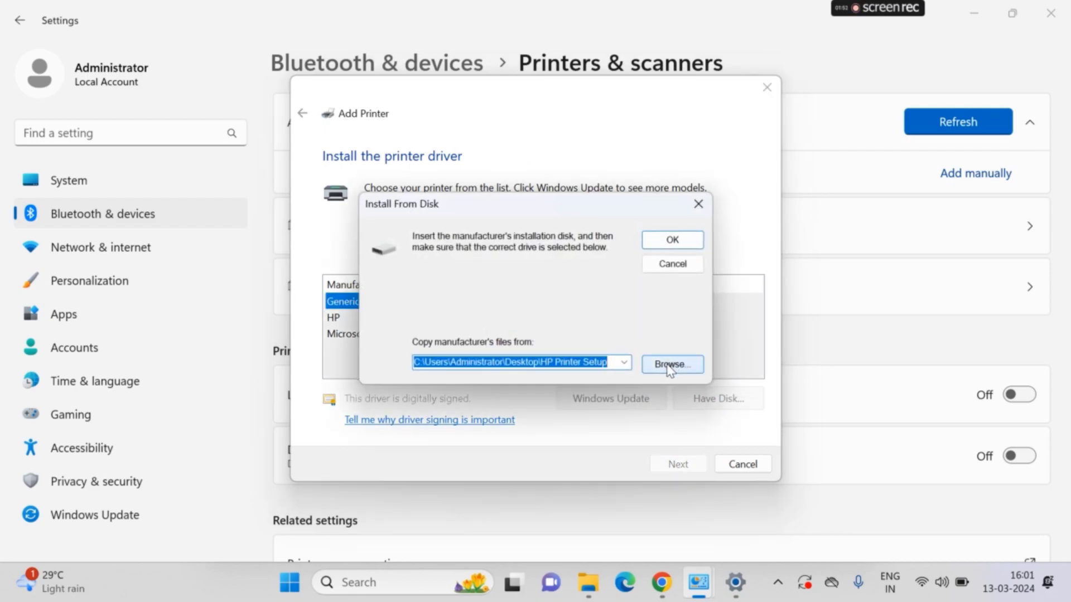
{"action": "left_click", "coordinate": [668, 366]}
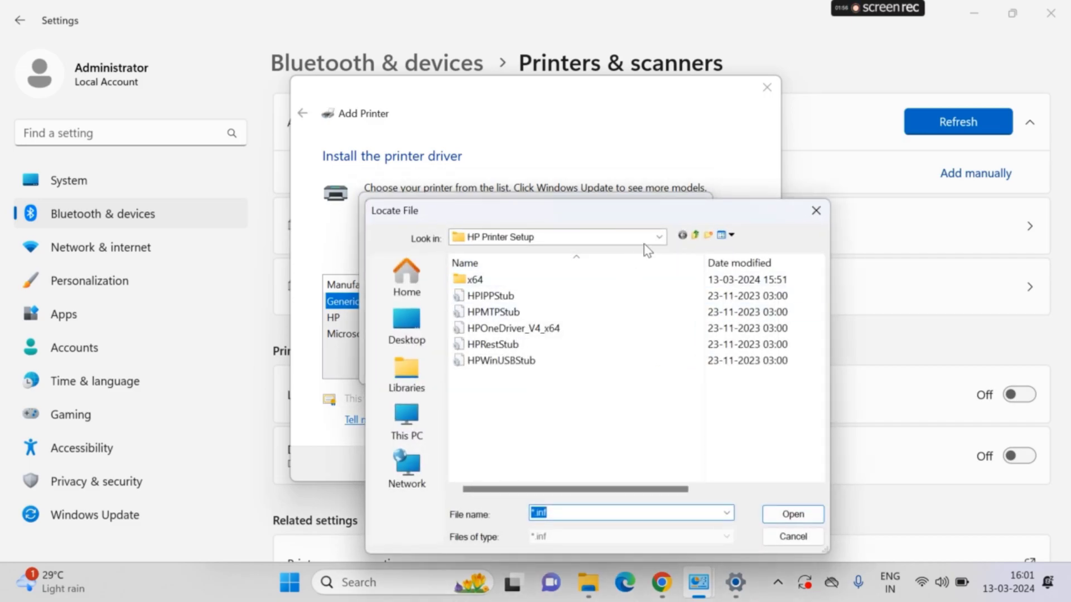
{"action": "left_click", "coordinate": [658, 238]}
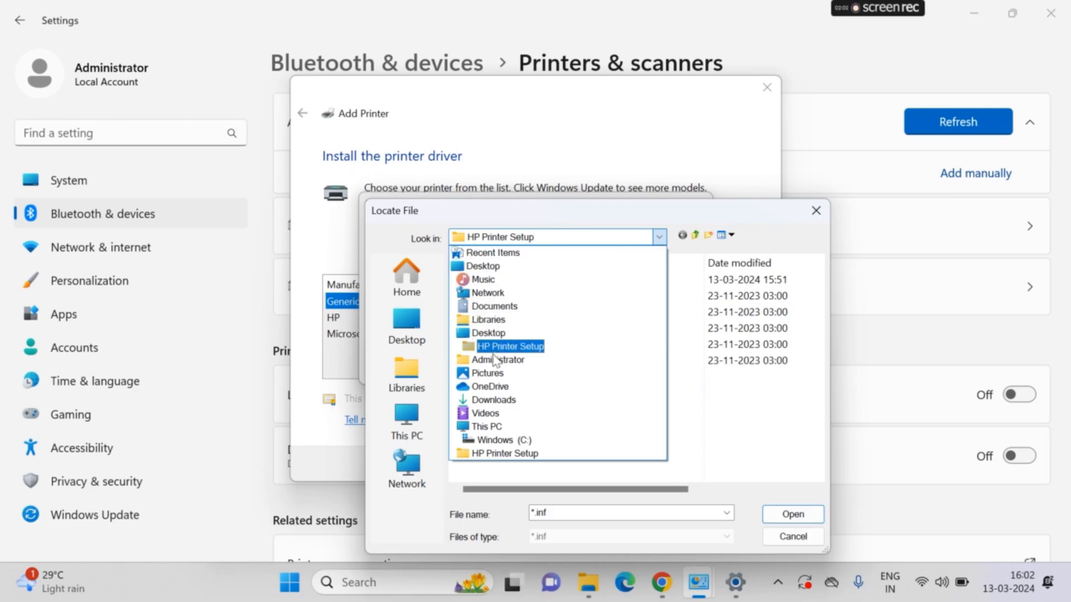
{"action": "left_click", "coordinate": [488, 400]}
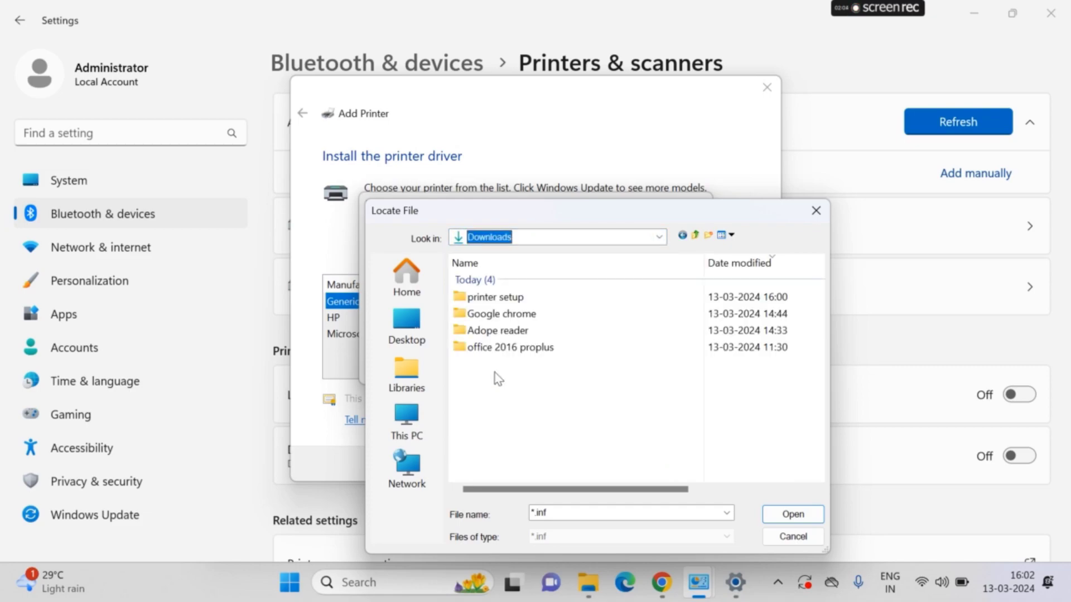
{"action": "double_click", "coordinate": [508, 304]}
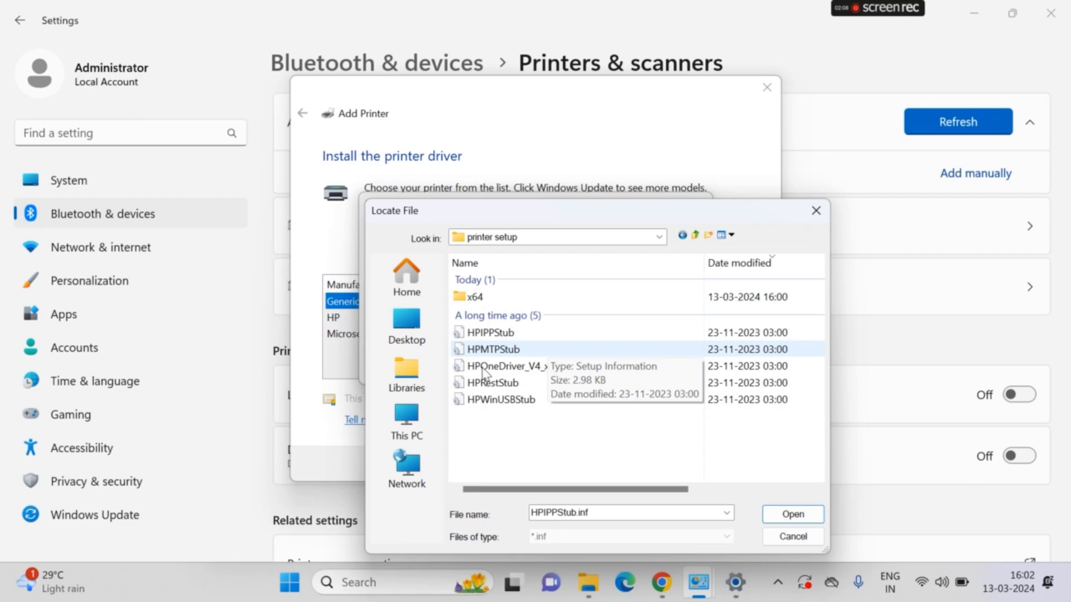
{"action": "left_click", "coordinate": [518, 368]}
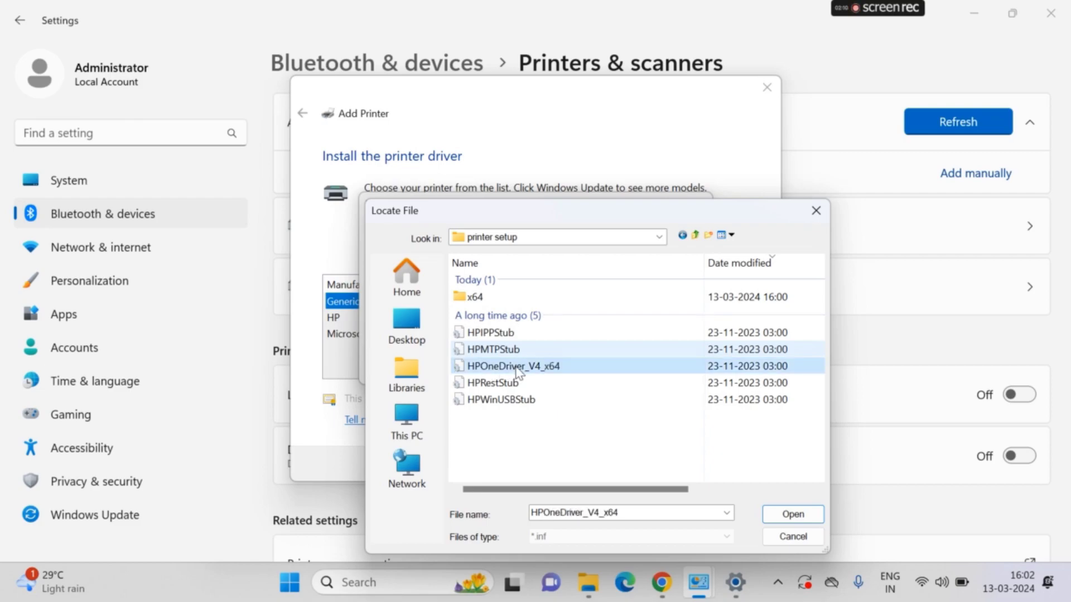
{"action": "left_click", "coordinate": [515, 367]}
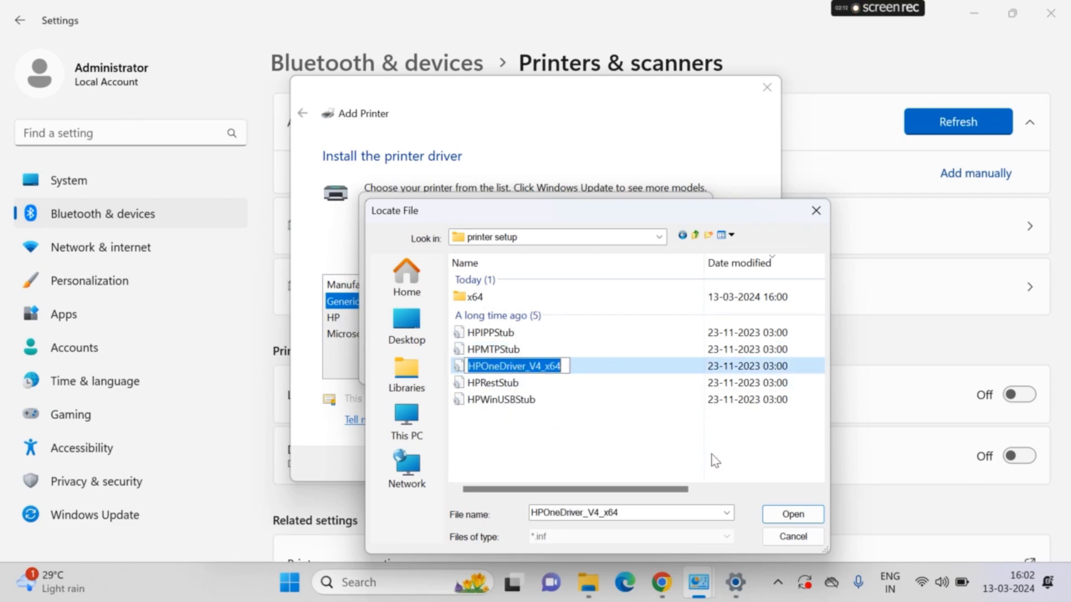
{"action": "left_click", "coordinate": [785, 516]}
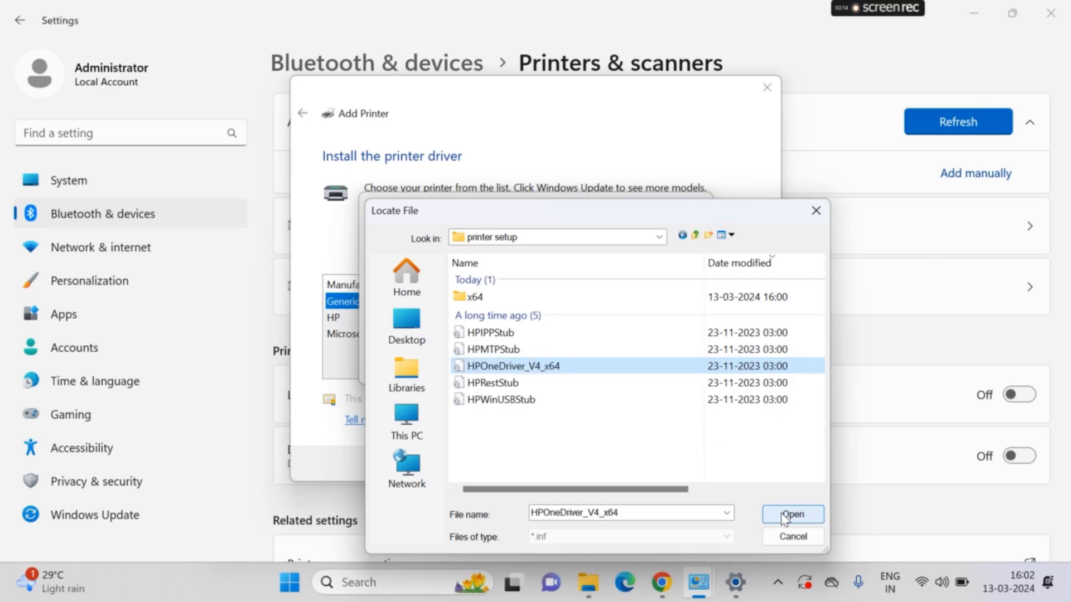
{"action": "left_click", "coordinate": [784, 516]}
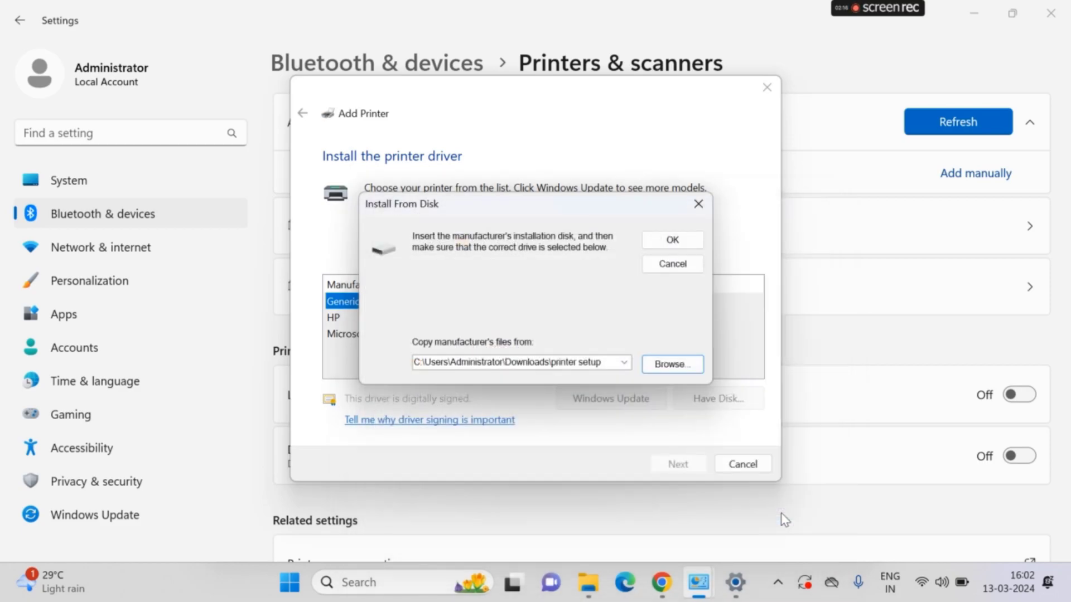
{"action": "left_click", "coordinate": [674, 241]}
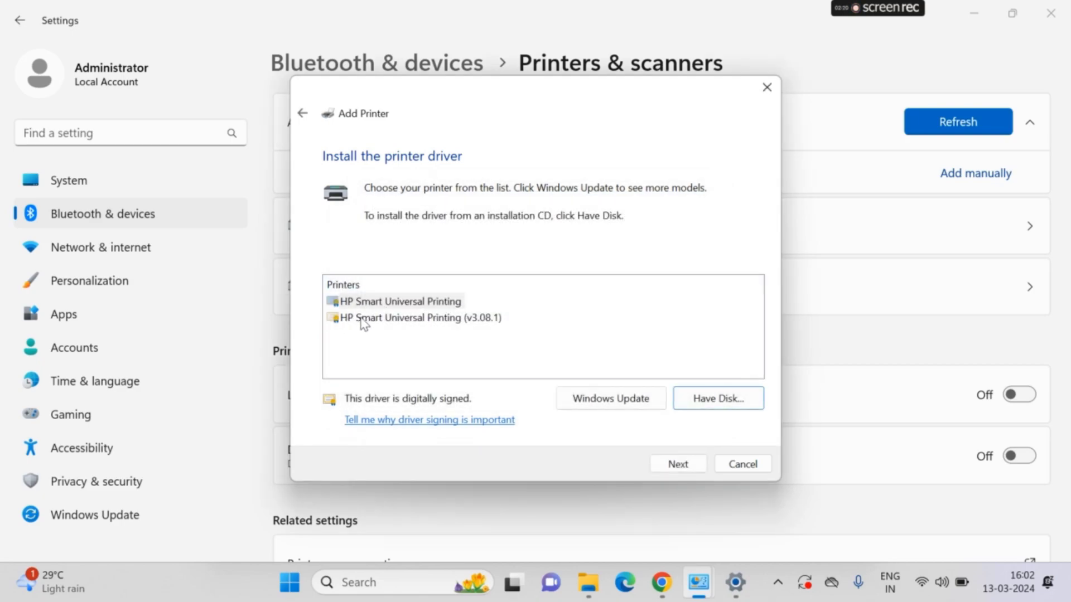
Install HP Smart Universal Printing (v3.08.1), using the currently installed driver and accepting the suggested printer name.
{"action": "left_click", "coordinate": [425, 319]}
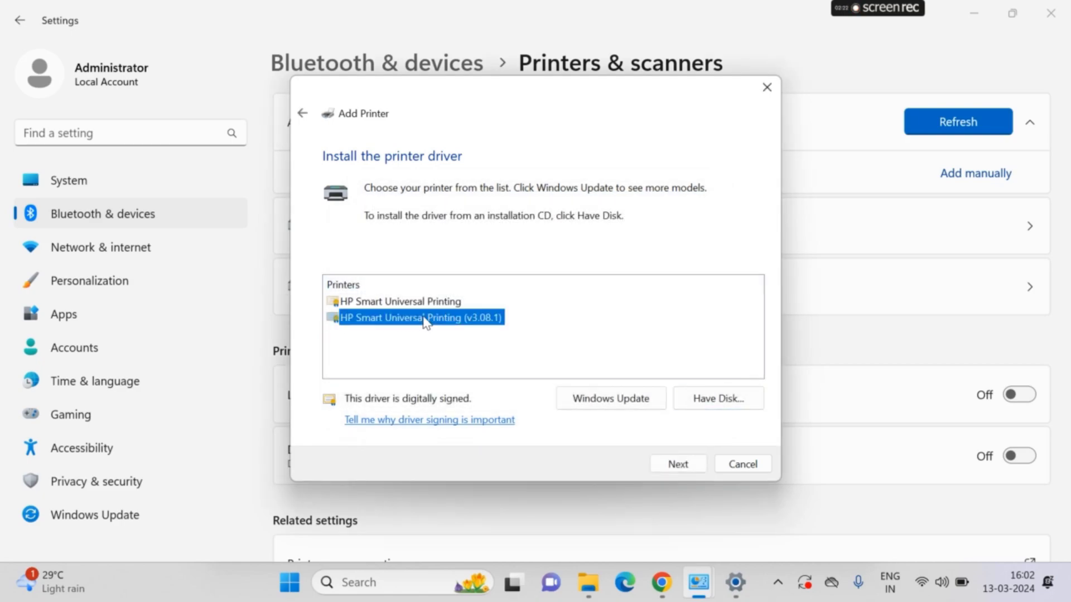
{"action": "left_click", "coordinate": [685, 468]}
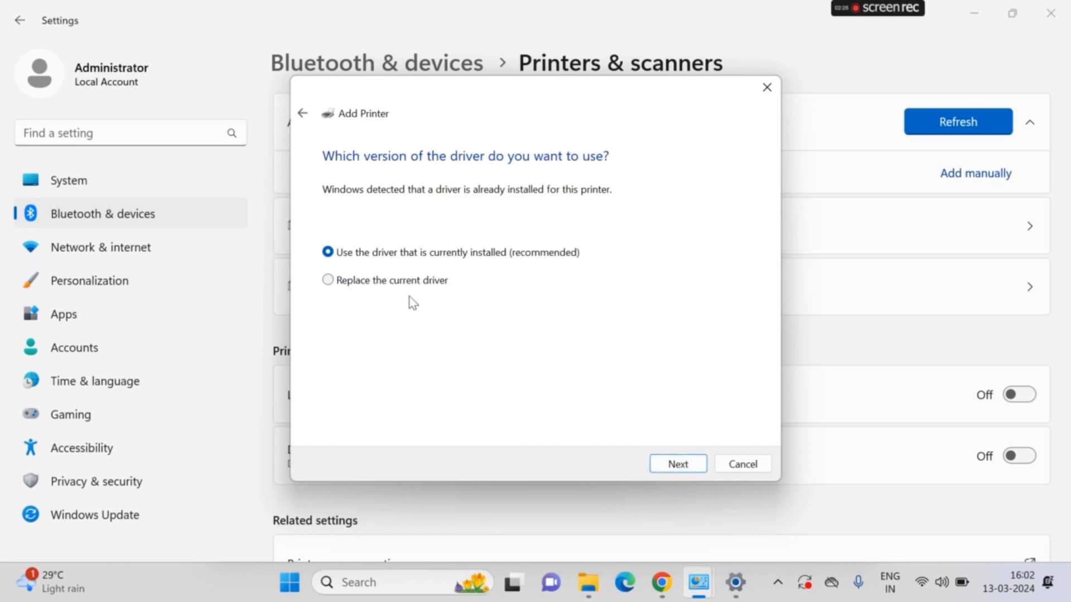
{"action": "left_click", "coordinate": [679, 463]}
{"action": "left_click", "coordinate": [681, 463]}
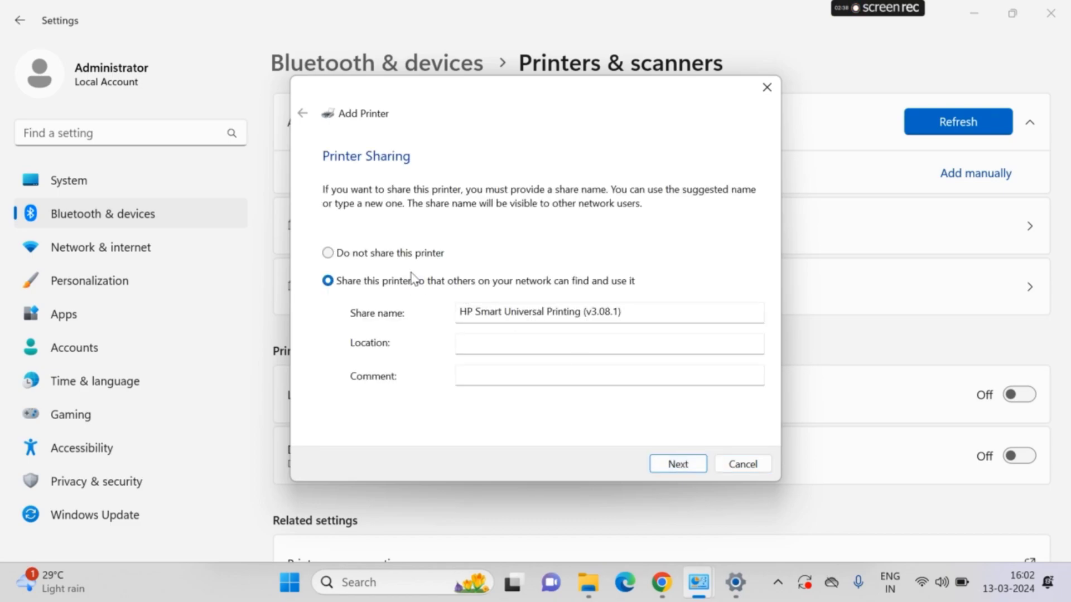
Choose not to share the printer and finish adding it as the default printer.
{"action": "left_click", "coordinate": [394, 254]}
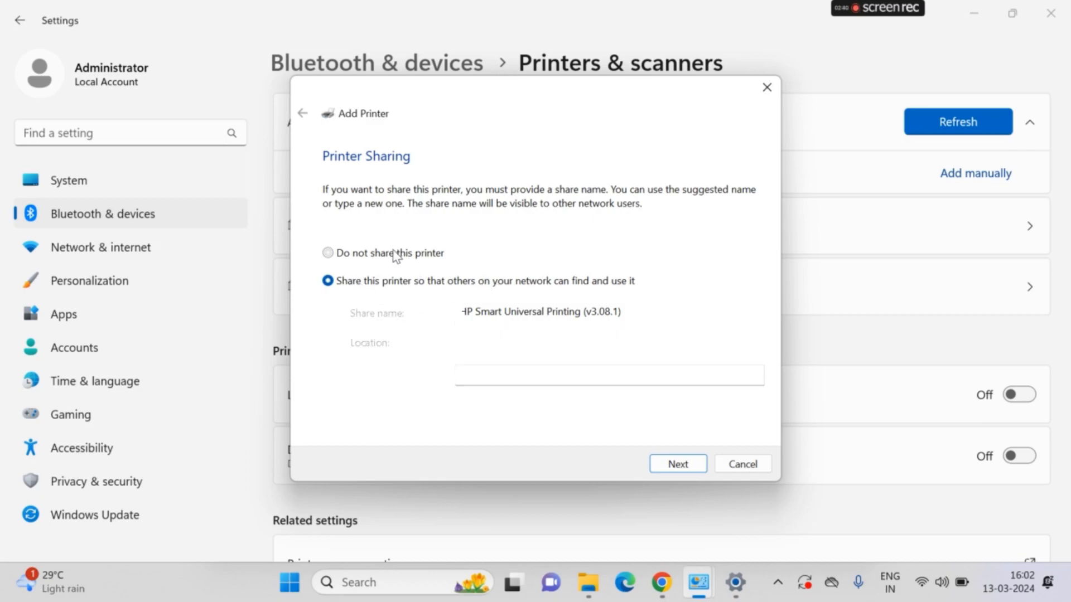
{"action": "left_click", "coordinate": [678, 464]}
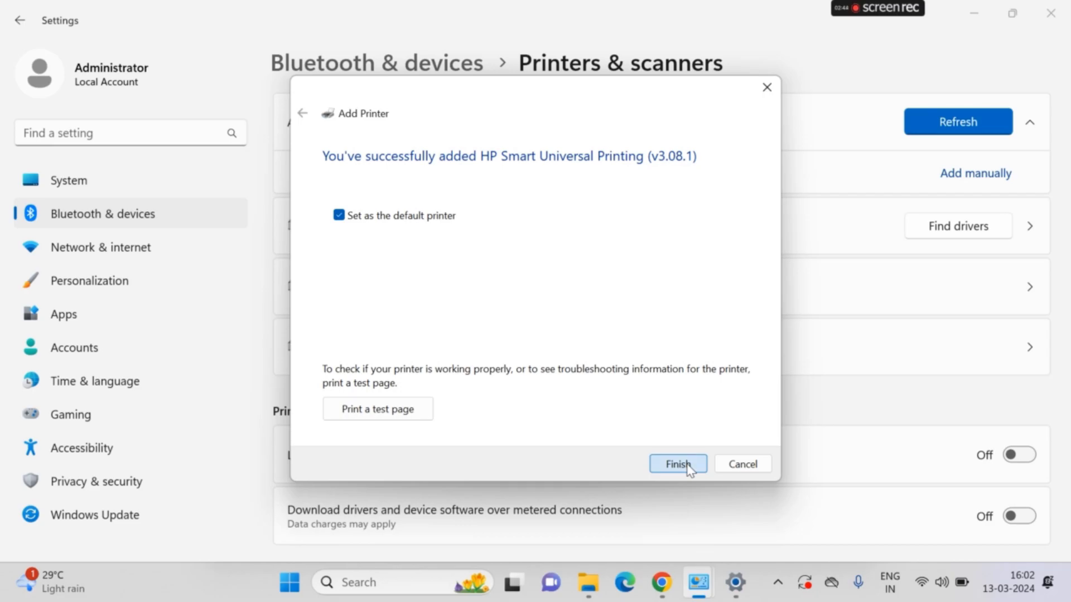
{"action": "left_click", "coordinate": [687, 466]}
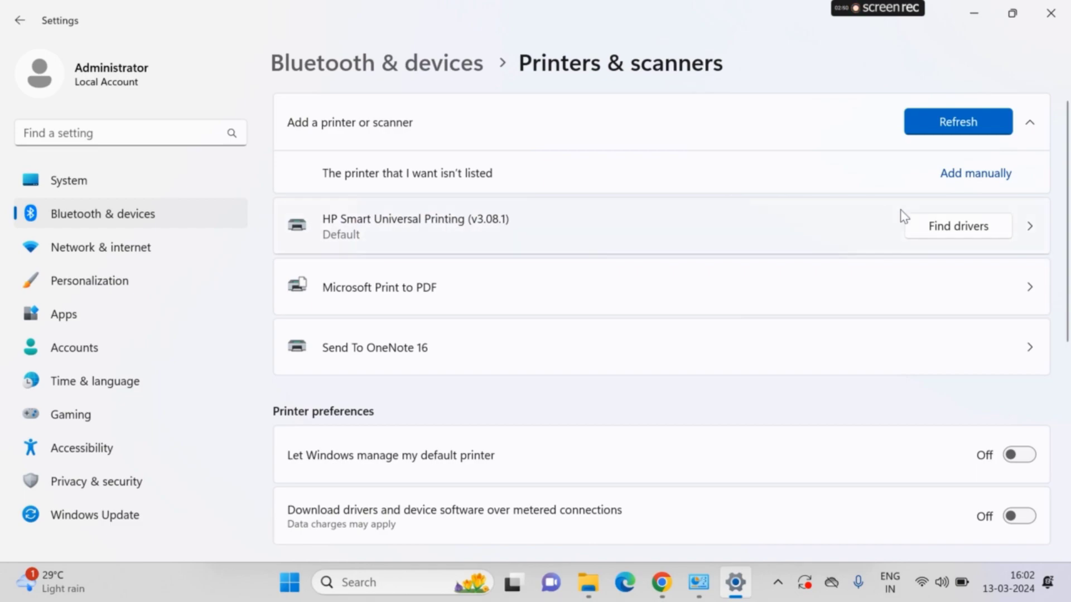
Open the settings page of HP Smart Universal Printing (v3.08.1) and continue to the Devices and Printers view.
{"action": "left_click", "coordinate": [1029, 229]}
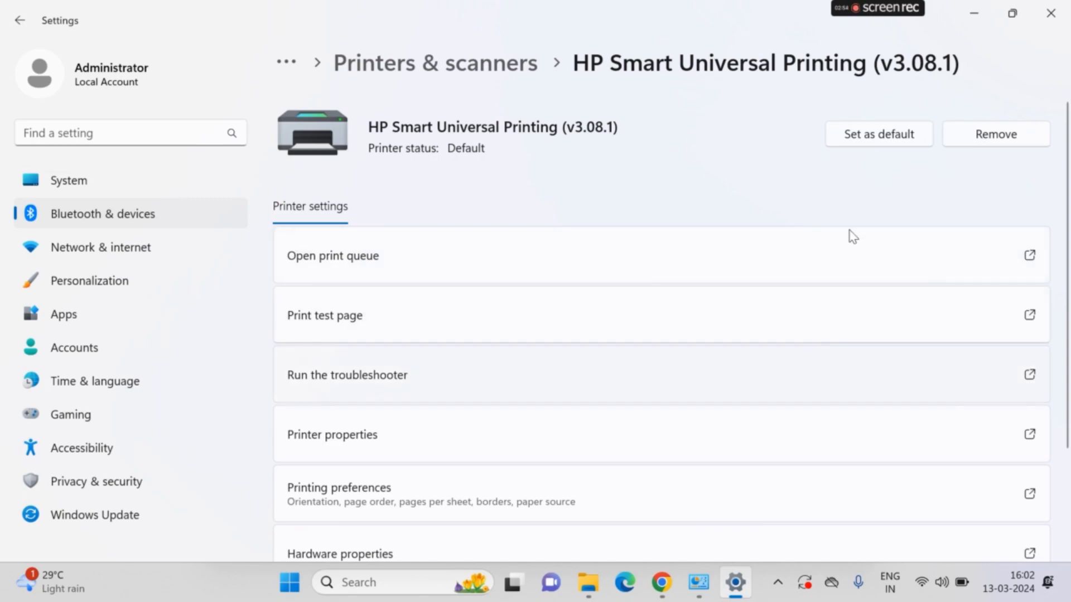
{"action": "left_click_drag", "start_coordinate": [1068, 187], "coordinate": [1068, 313]}
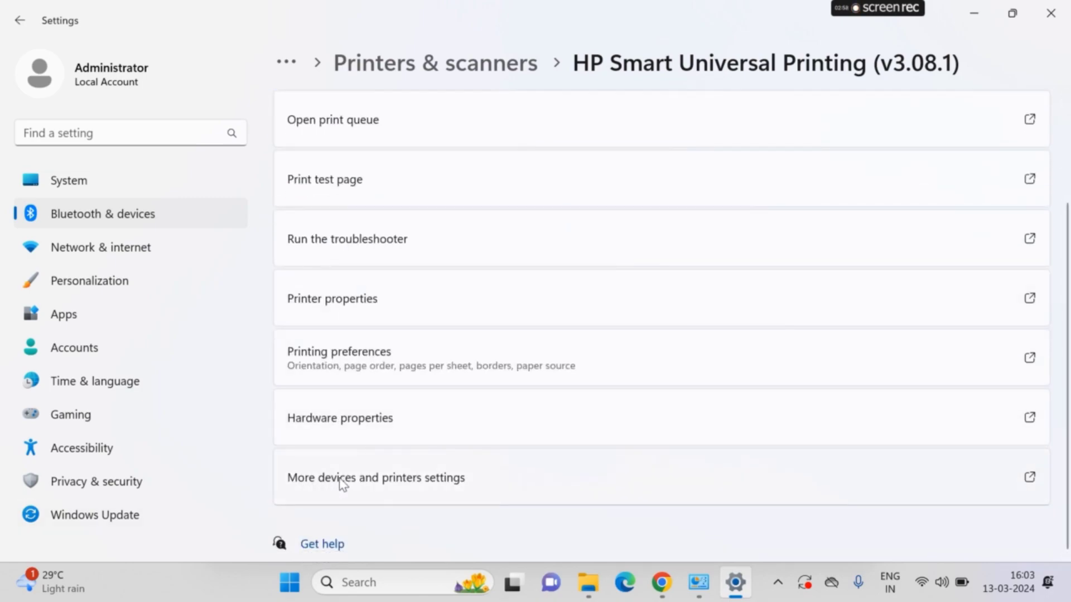
{"action": "left_click", "coordinate": [376, 481]}
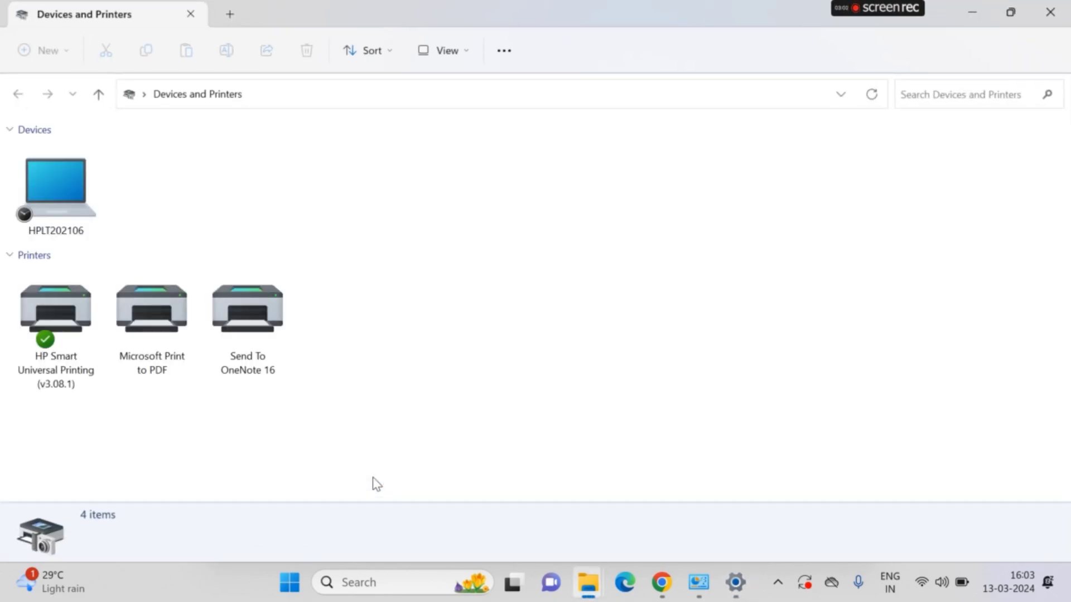
Open the printing preferences from the HP printer's properties and accept the application analytics request.
{"action": "right_click", "coordinate": [73, 311]}
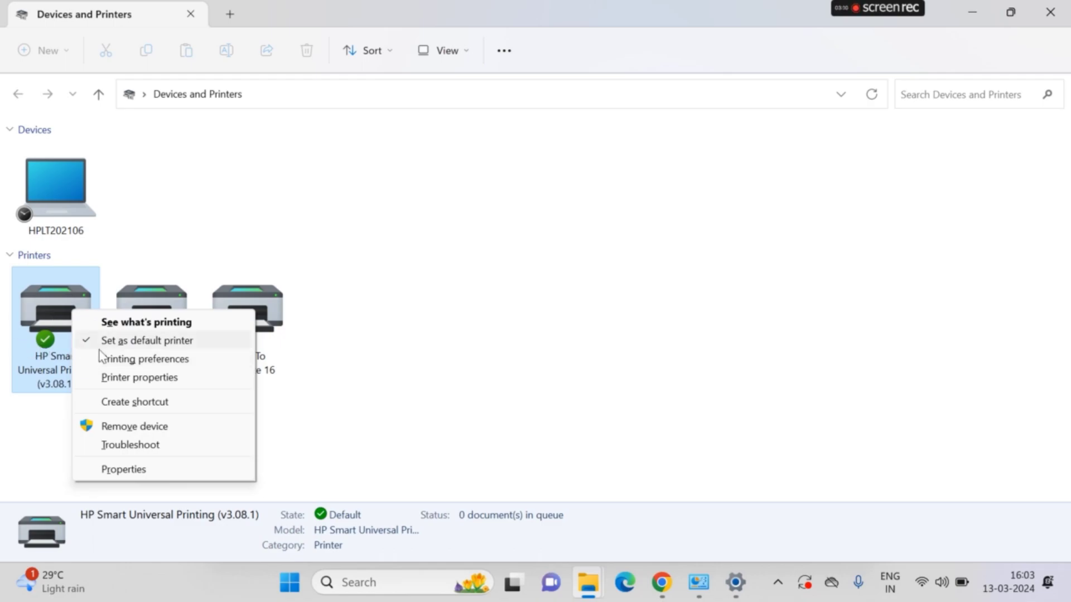
{"action": "left_click", "coordinate": [132, 377]}
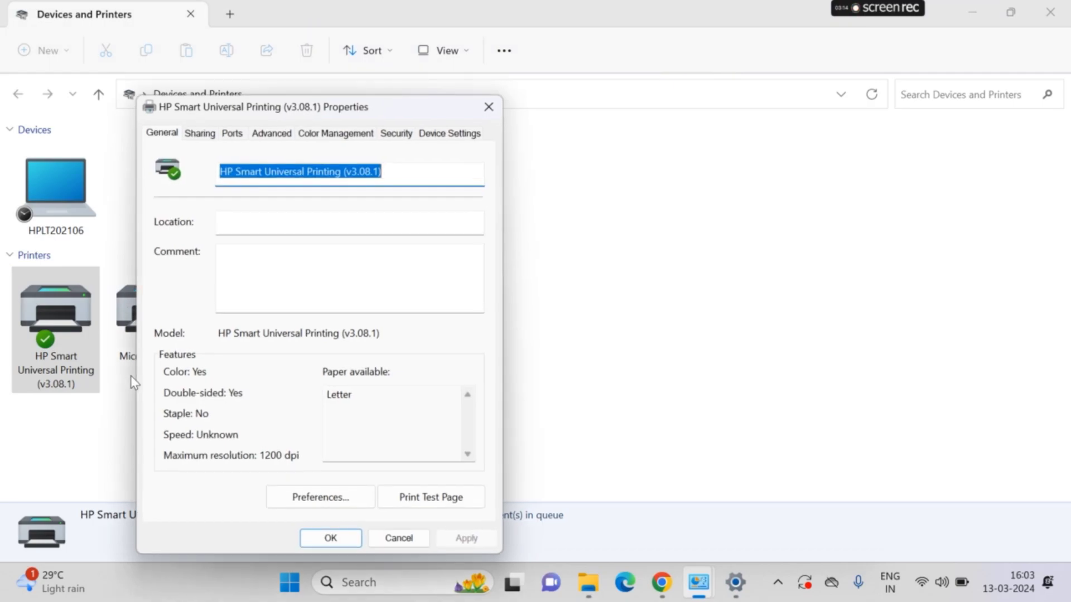
{"action": "left_click", "coordinate": [299, 495]}
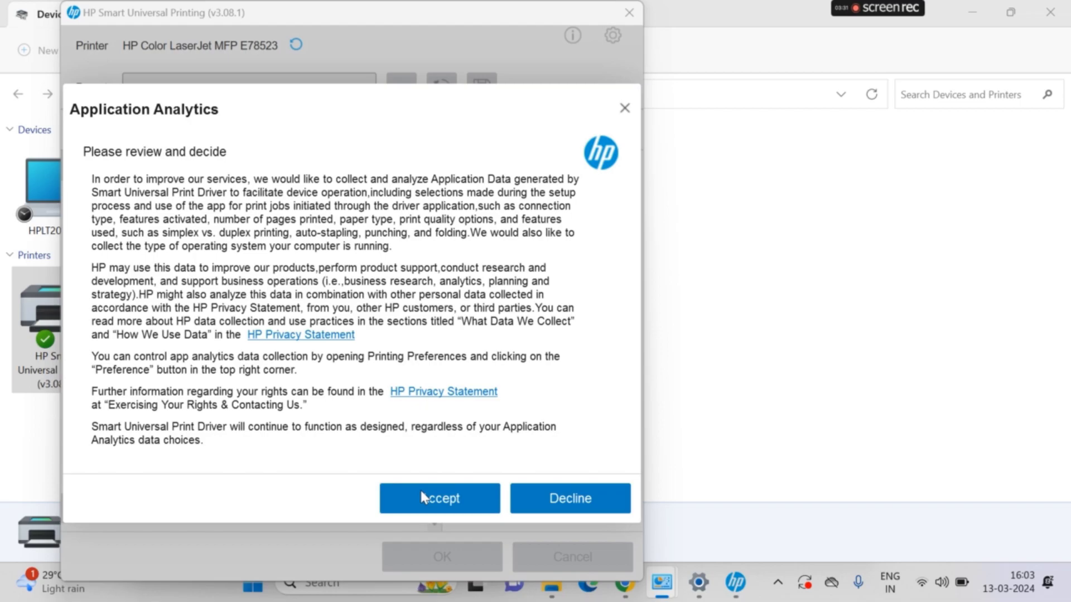
{"action": "left_click", "coordinate": [422, 496]}
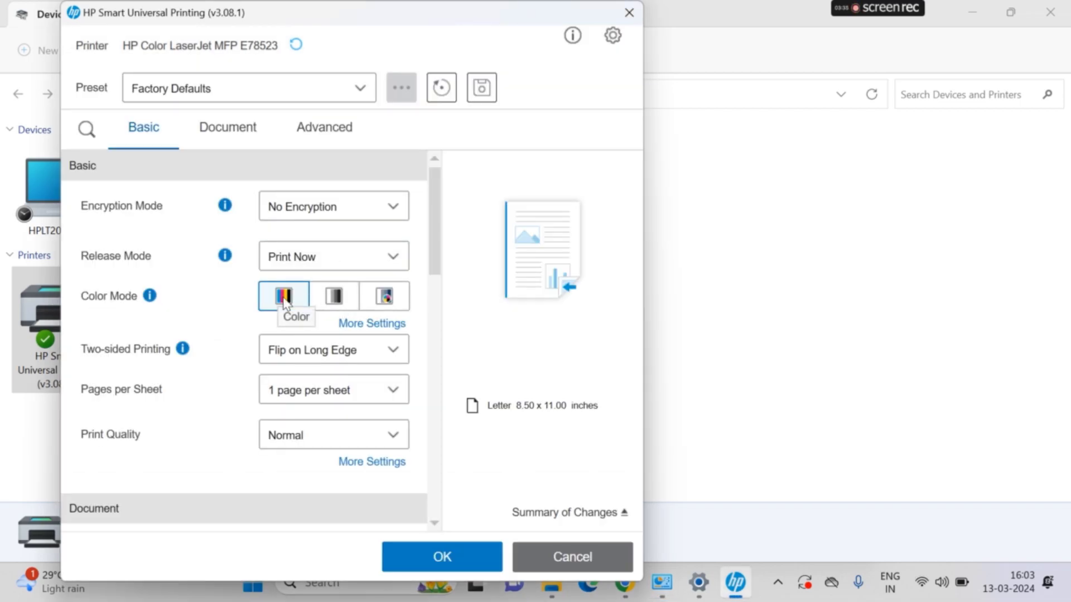
Examine the color mode and paper size options in the printing preferences, and close the preferences and printer properties.
{"action": "left_click", "coordinate": [334, 298]}
{"action": "left_click_drag", "start_coordinate": [436, 282], "coordinate": [446, 401]}
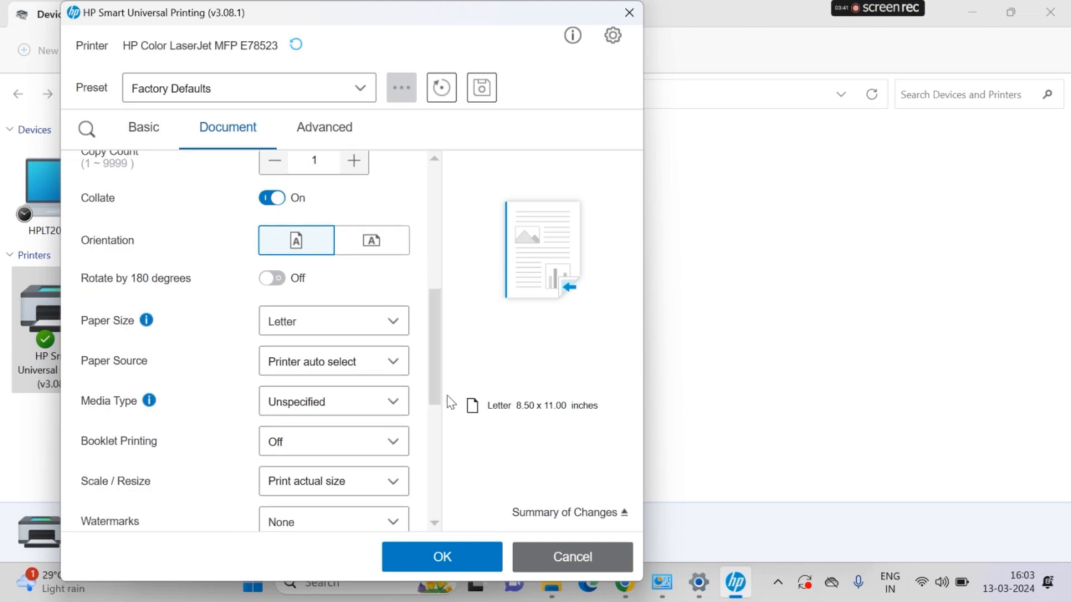
{"action": "left_click", "coordinate": [295, 333]}
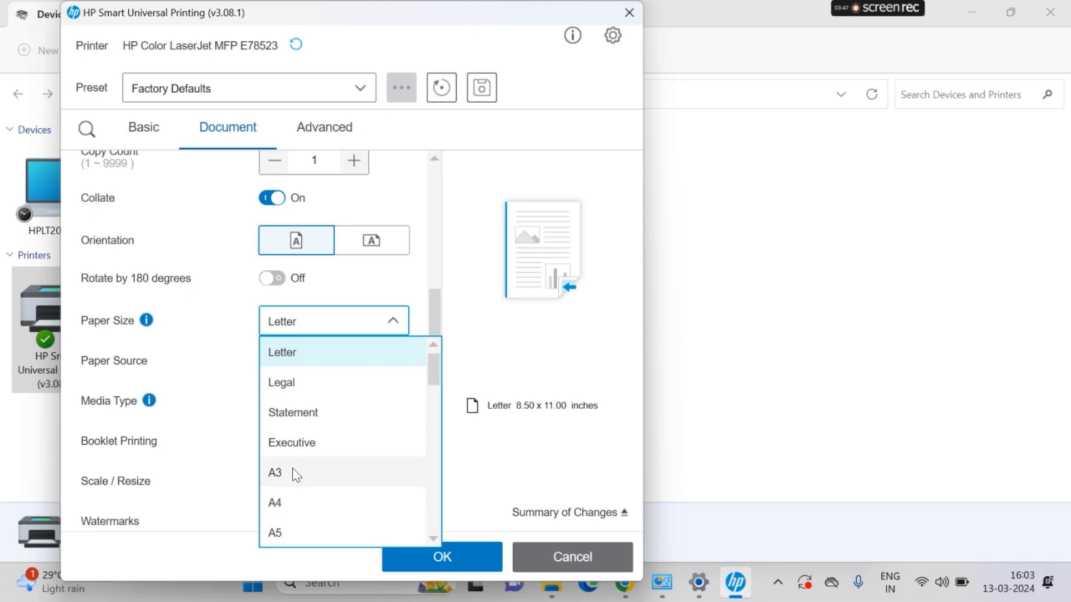
{"action": "left_click", "coordinate": [347, 333]}
{"action": "left_click", "coordinate": [461, 555]}
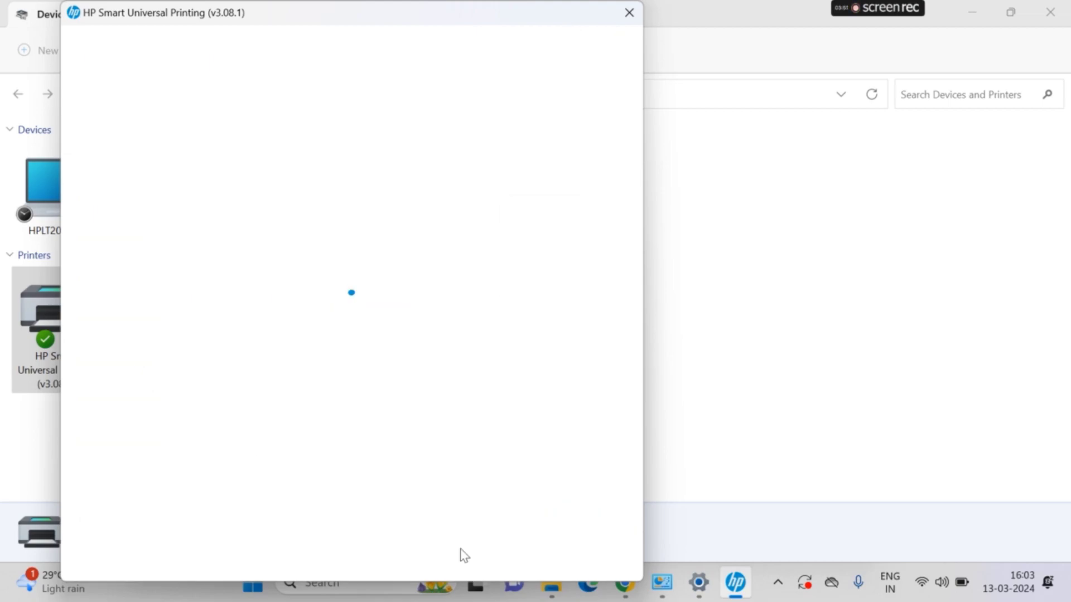
{"action": "left_click", "coordinate": [630, 14]}
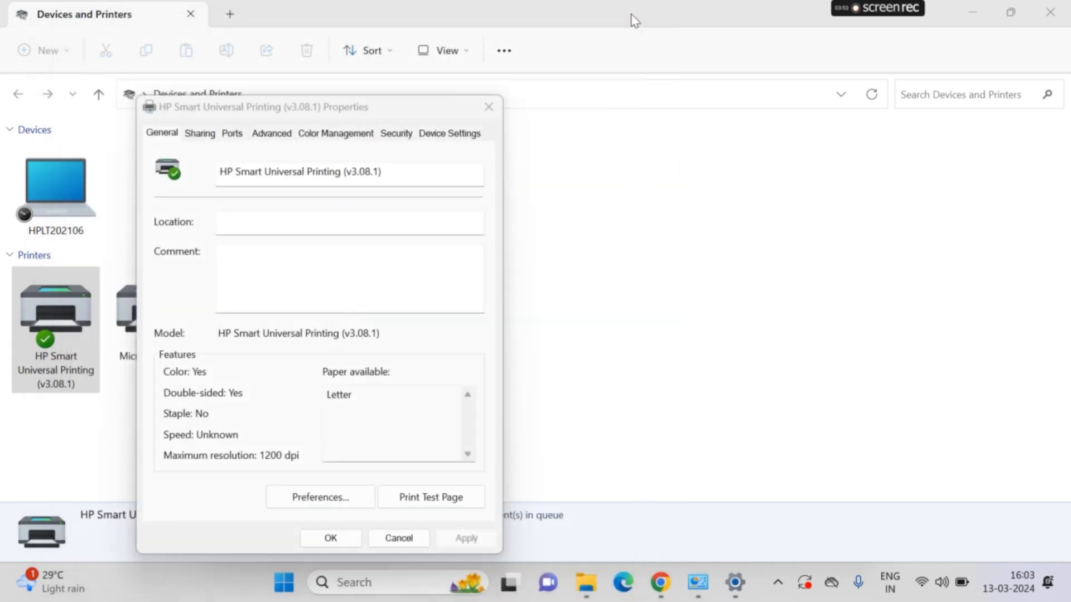
{"action": "left_click", "coordinate": [331, 538]}
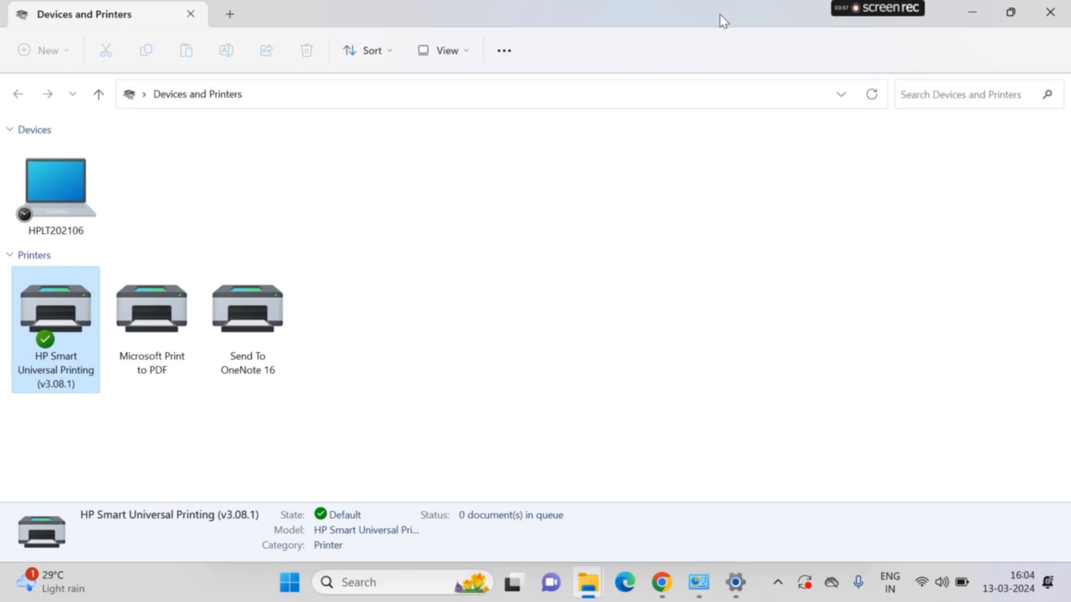